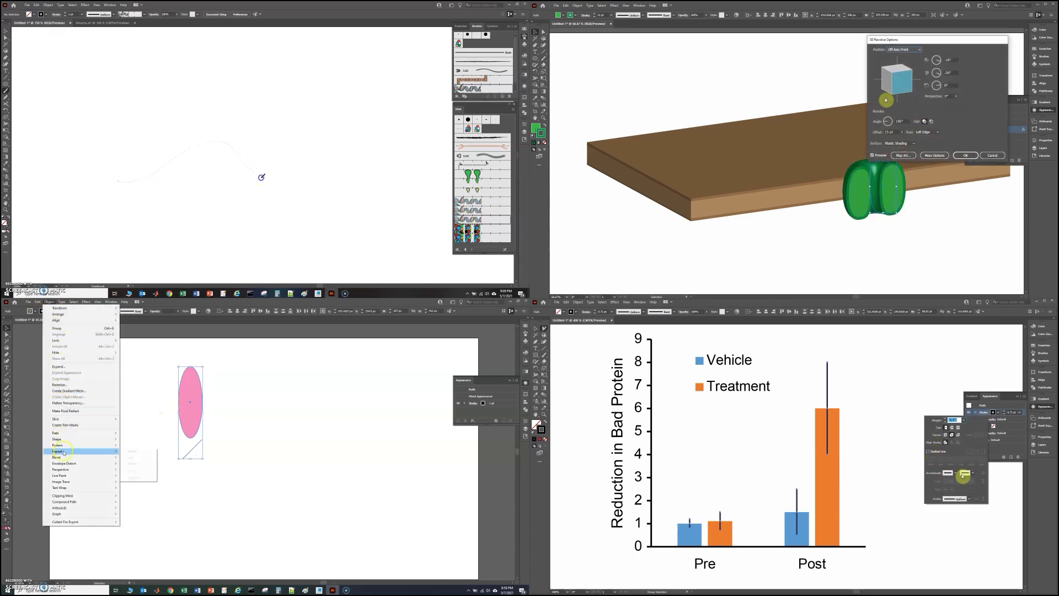
# Turn the pink ellipse into a radial repeat of about 31 copies shrunk into a compact flower
pyautogui.click(132, 452)
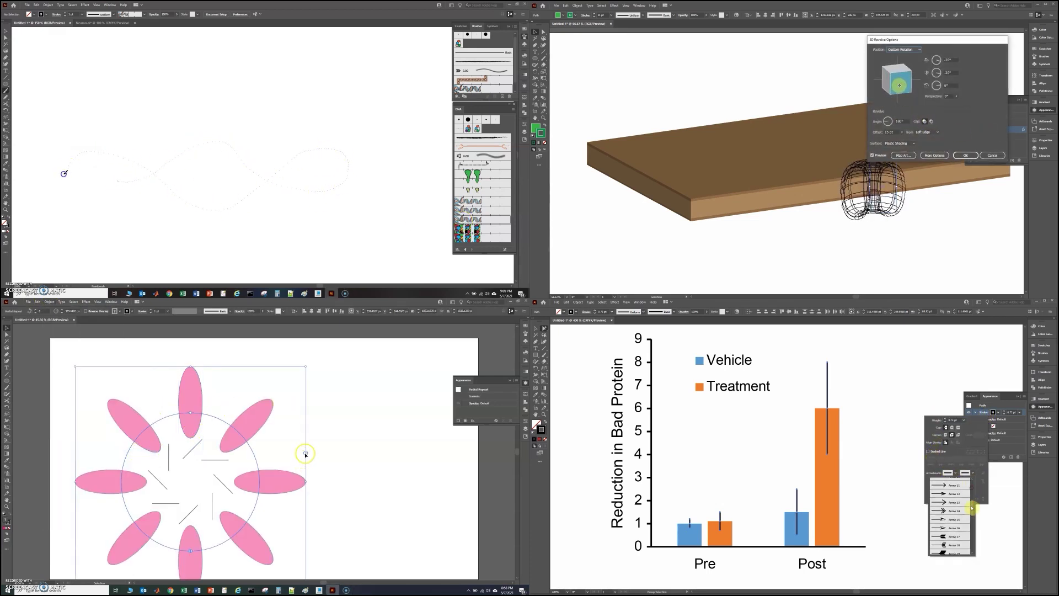
pyautogui.moveTo(306, 454); pyautogui.dragTo(272, 390)
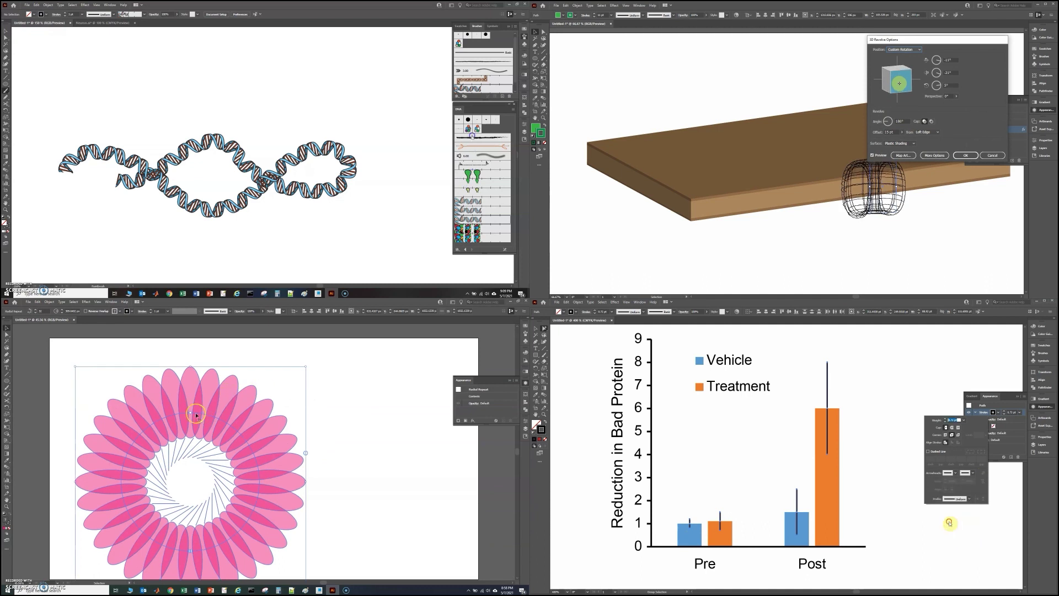
pyautogui.moveTo(197, 415); pyautogui.dragTo(191, 443)
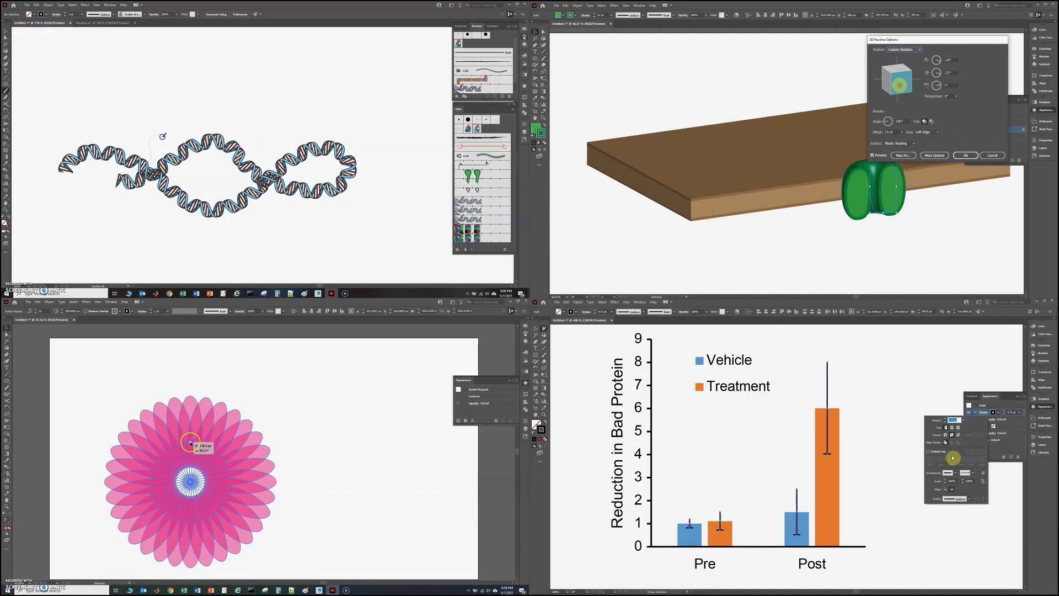
pyautogui.click(316, 485)
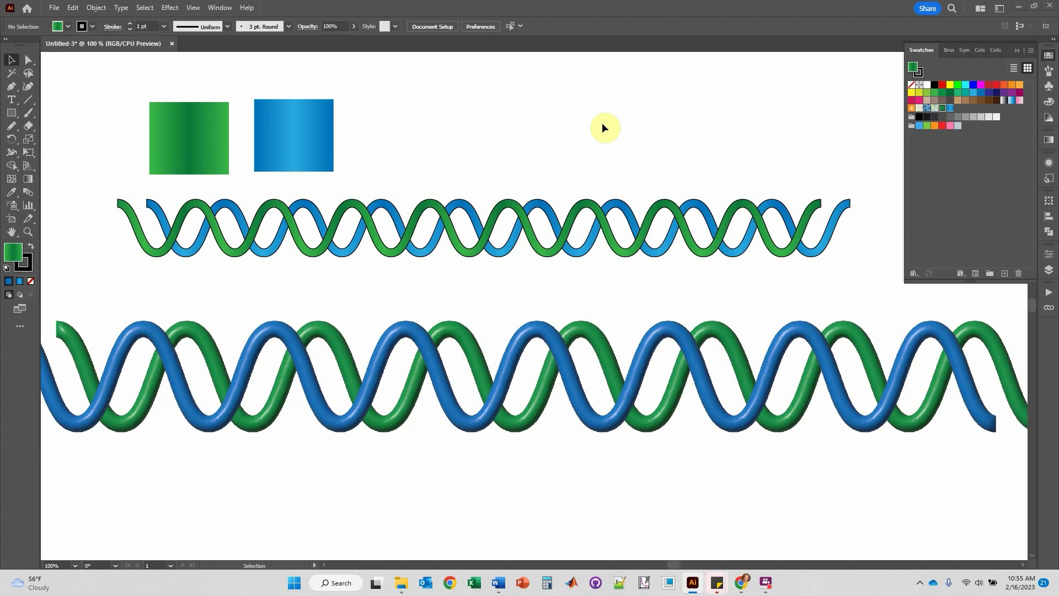
# Draw a horizontal line right of the blue square with no fill and a 7 pt stroke
pyautogui.click(30, 101)
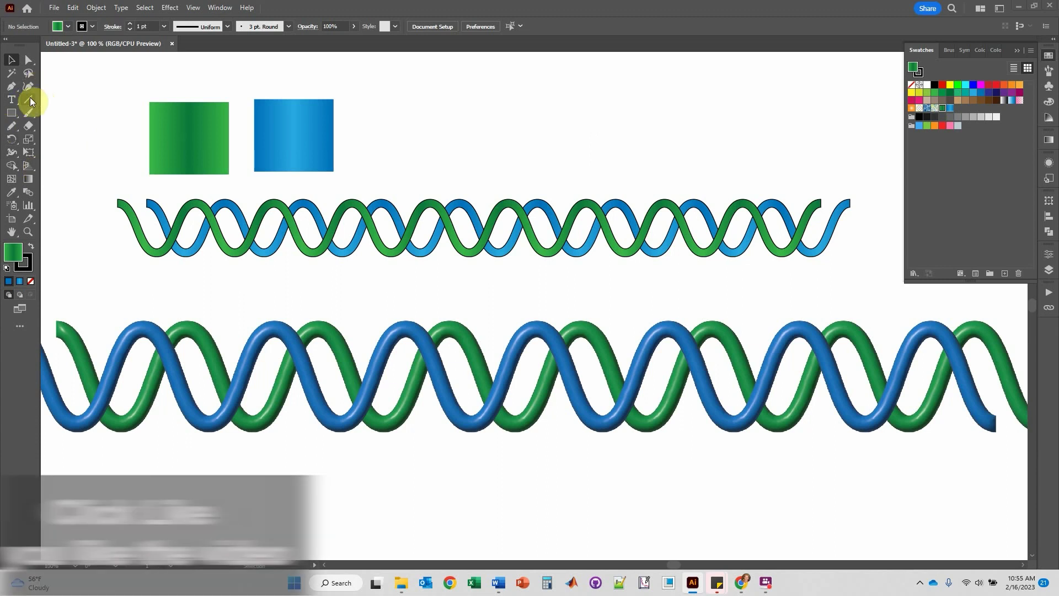
pyautogui.click(68, 26)
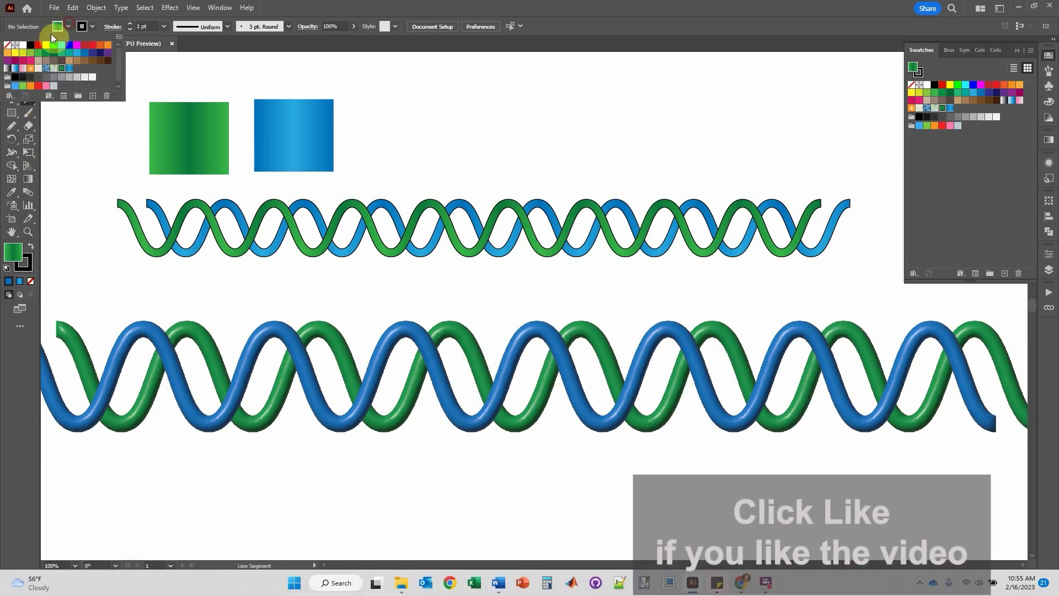
pyautogui.click(7, 46)
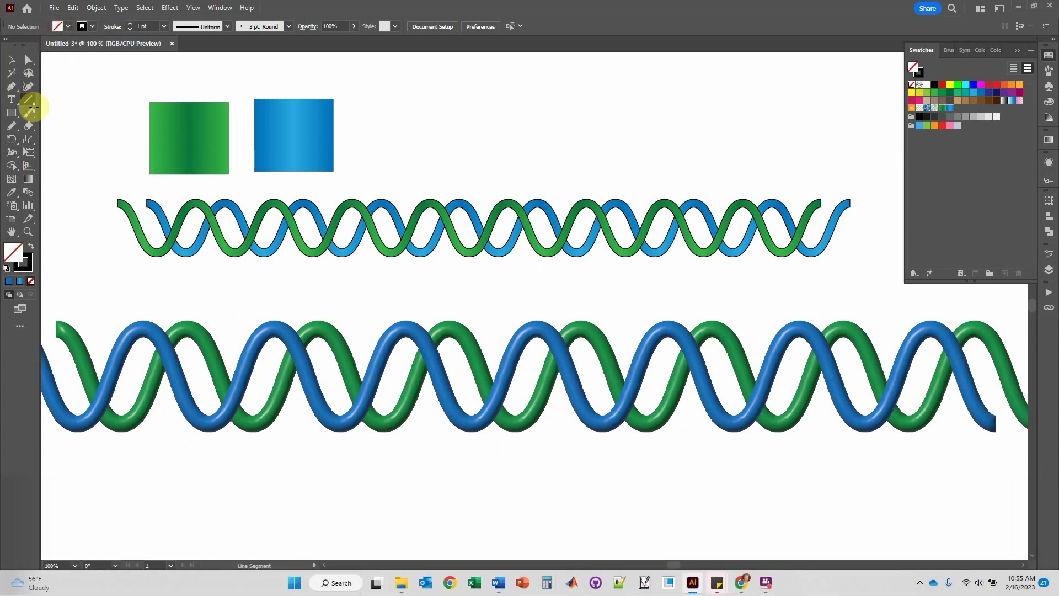
pyautogui.moveTo(399, 134); pyautogui.dragTo(822, 128)
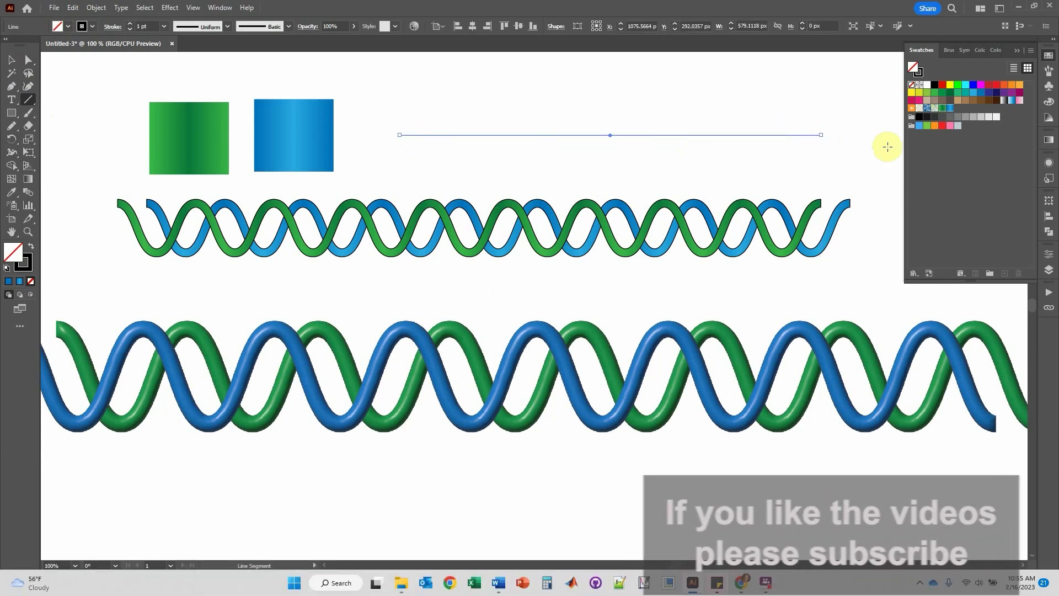
pyautogui.click(129, 24)
pyautogui.click(129, 25)
pyautogui.click(128, 24)
pyautogui.click(129, 24)
pyautogui.click(128, 25)
pyautogui.click(129, 24)
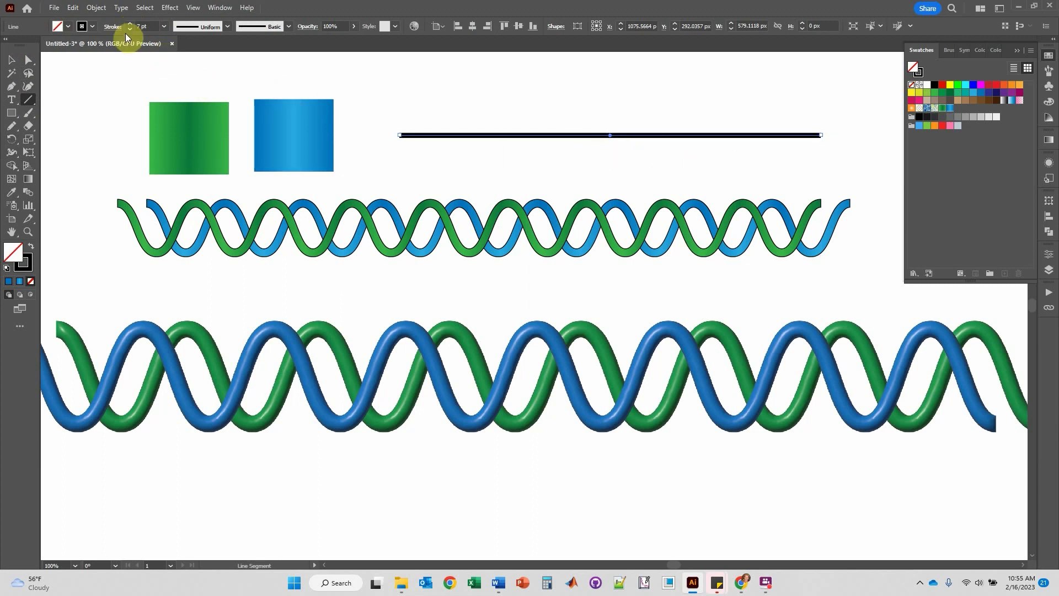
# Apply a Zig Zag effect with 16 ridges per segment, Smooth points and a larger size
pyautogui.click(169, 9)
pyautogui.moveTo(188, 111)
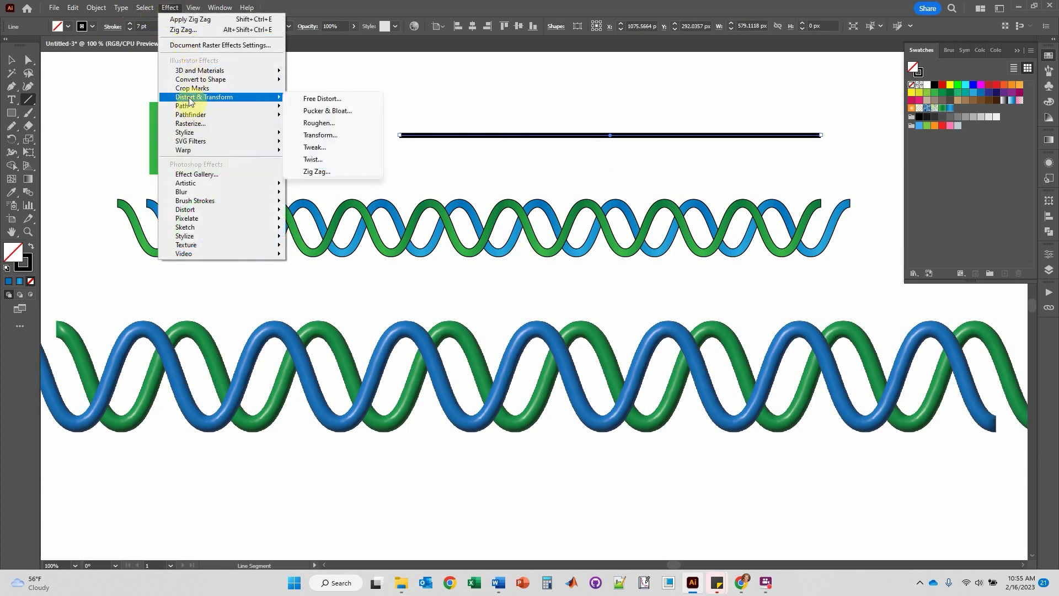
pyautogui.click(320, 171)
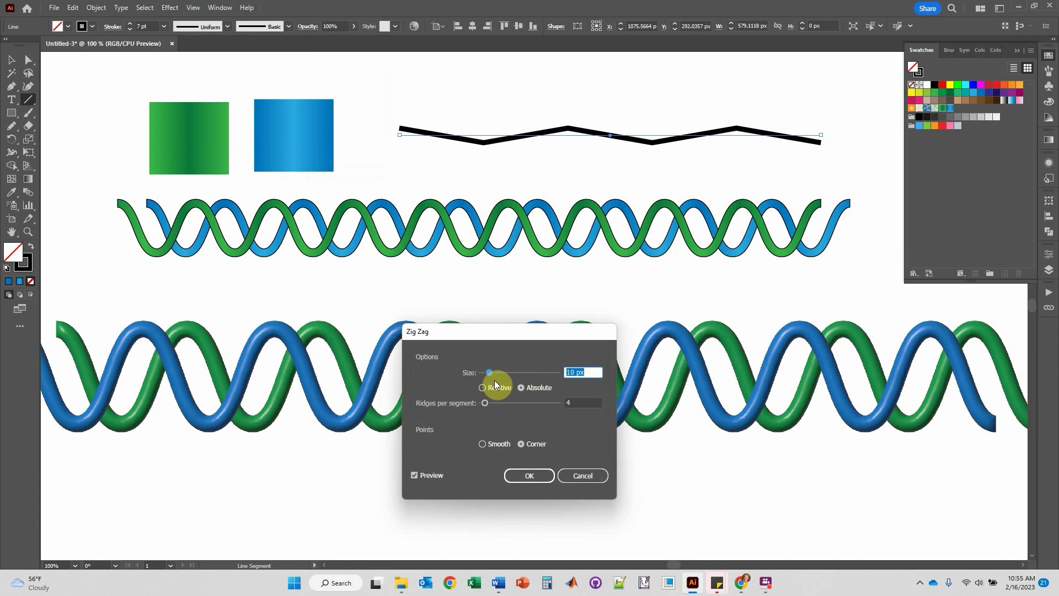
pyautogui.moveTo(482, 403); pyautogui.dragTo(492, 403)
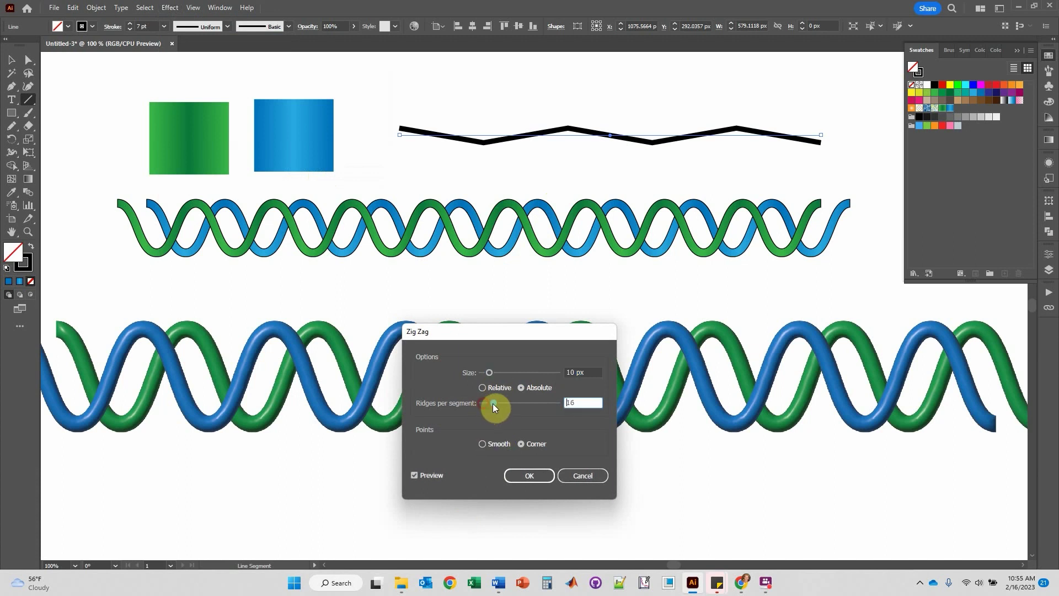
pyautogui.click(483, 445)
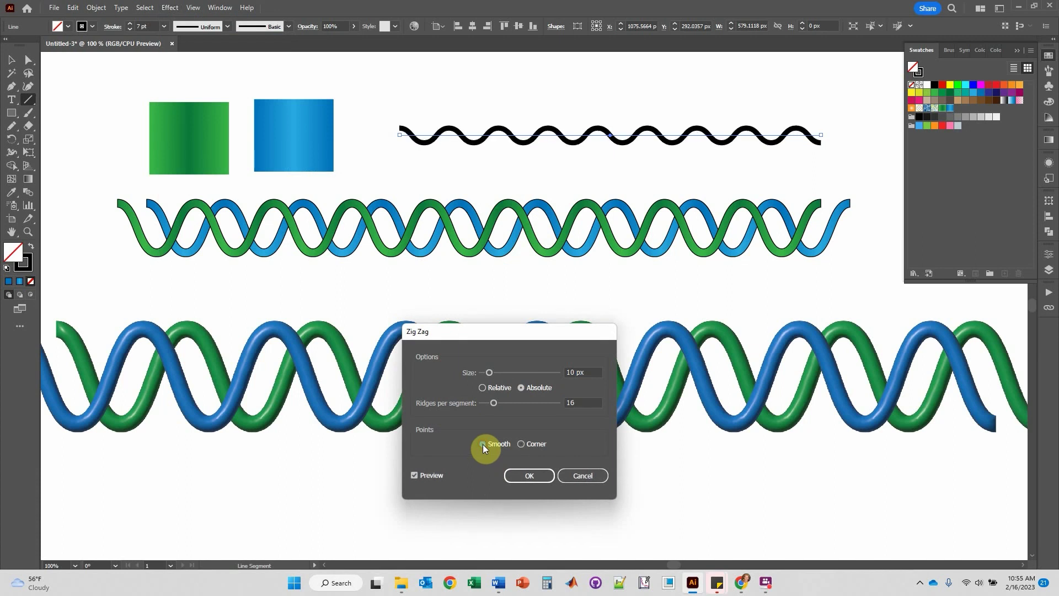
pyautogui.moveTo(489, 373); pyautogui.dragTo(497, 374)
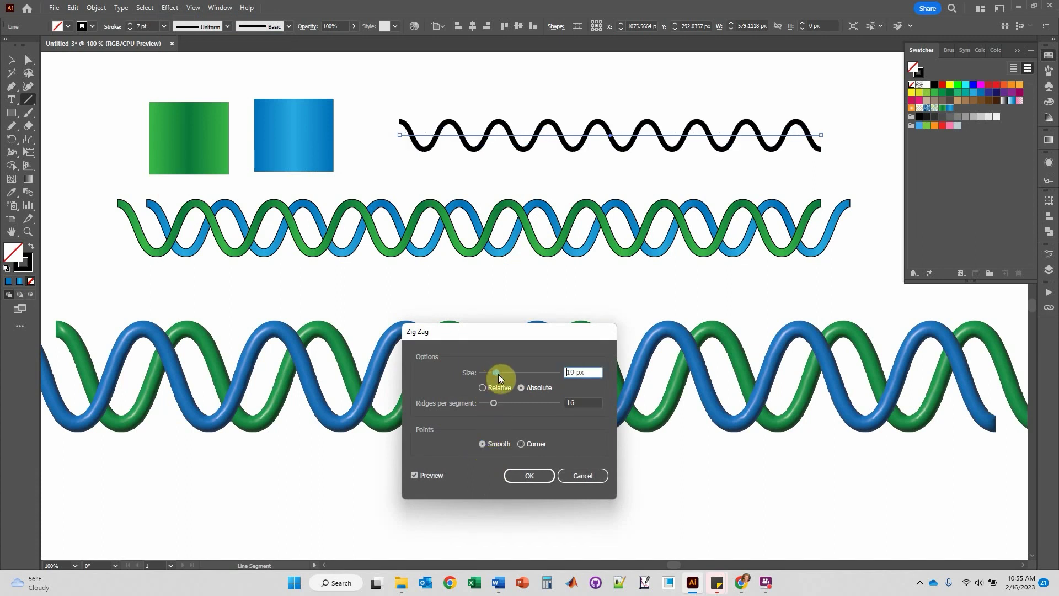
pyautogui.click(528, 475)
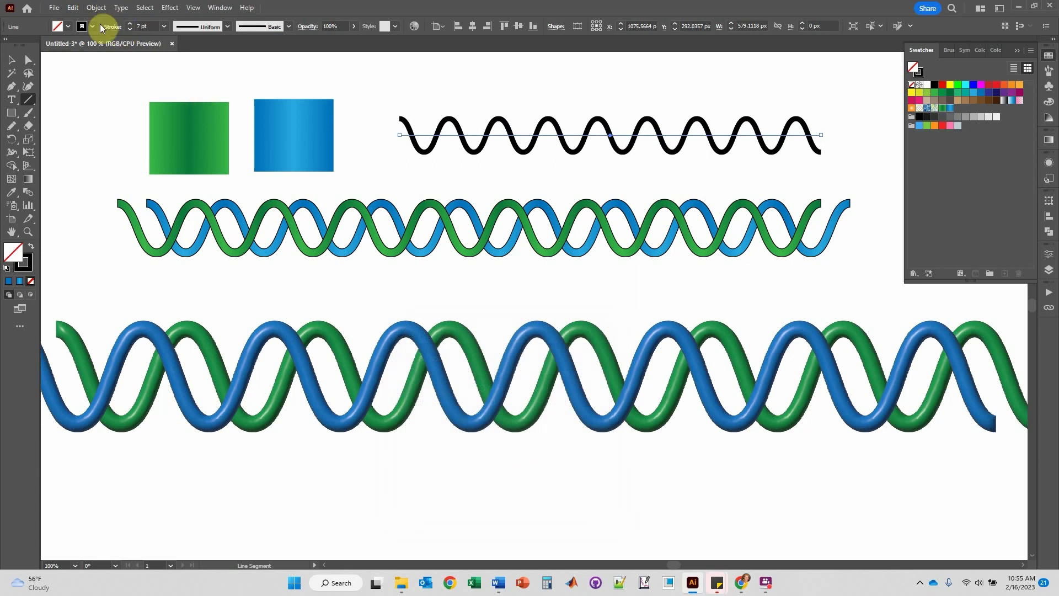
# Expand the wave's appearance, then expand its fill and stroke into outlined shapes
pyautogui.click(96, 8)
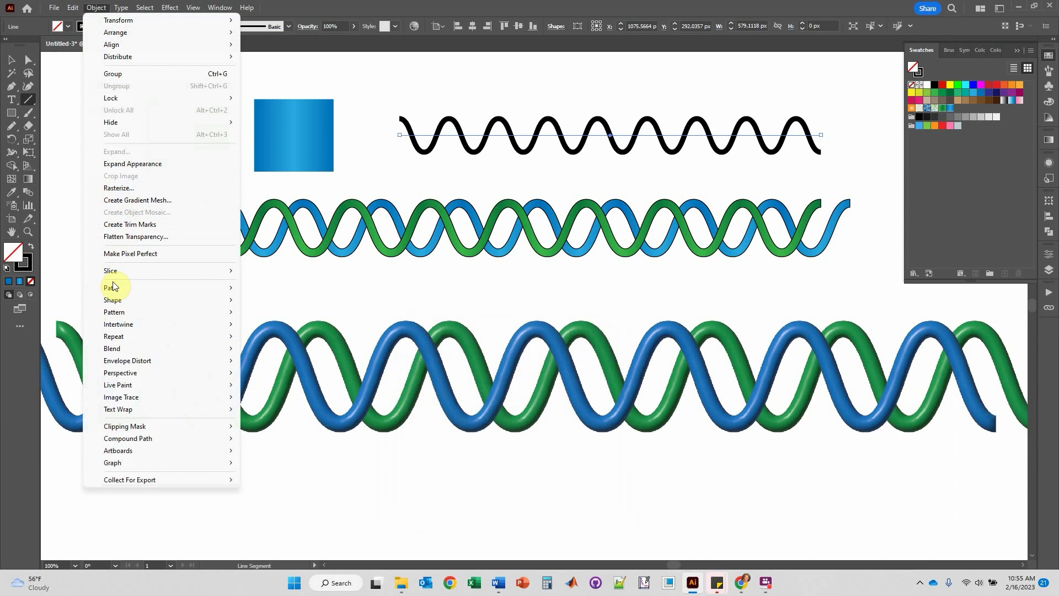
pyautogui.click(116, 163)
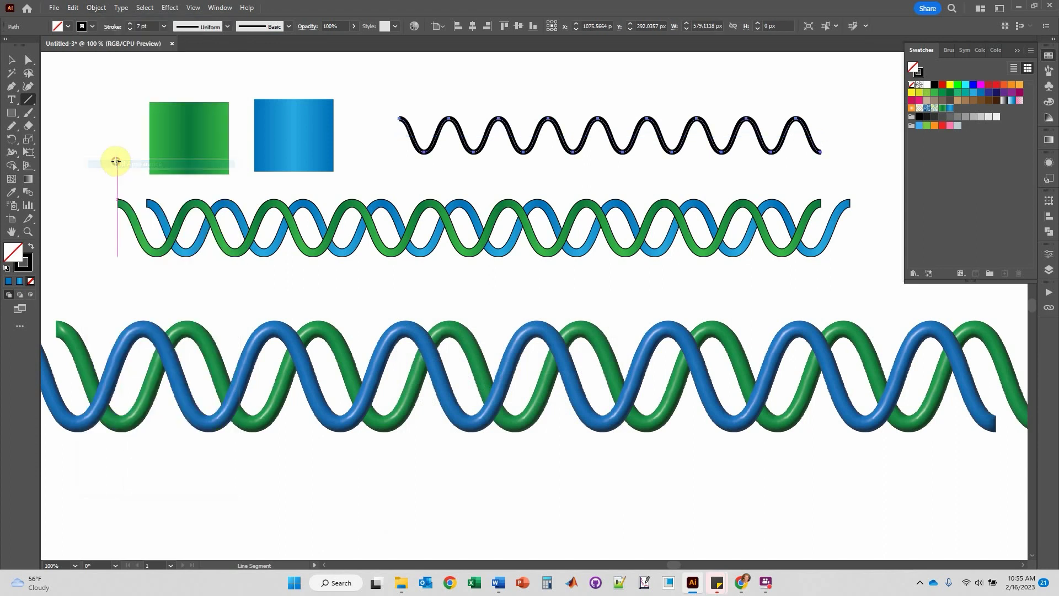
pyautogui.click(104, 7)
pyautogui.click(126, 154)
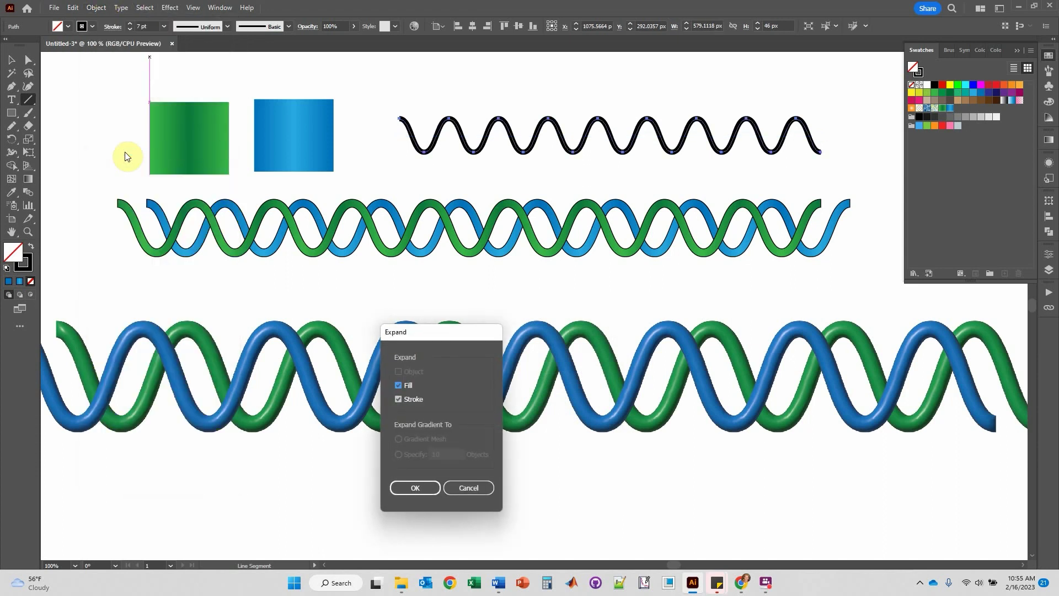
pyautogui.click(408, 488)
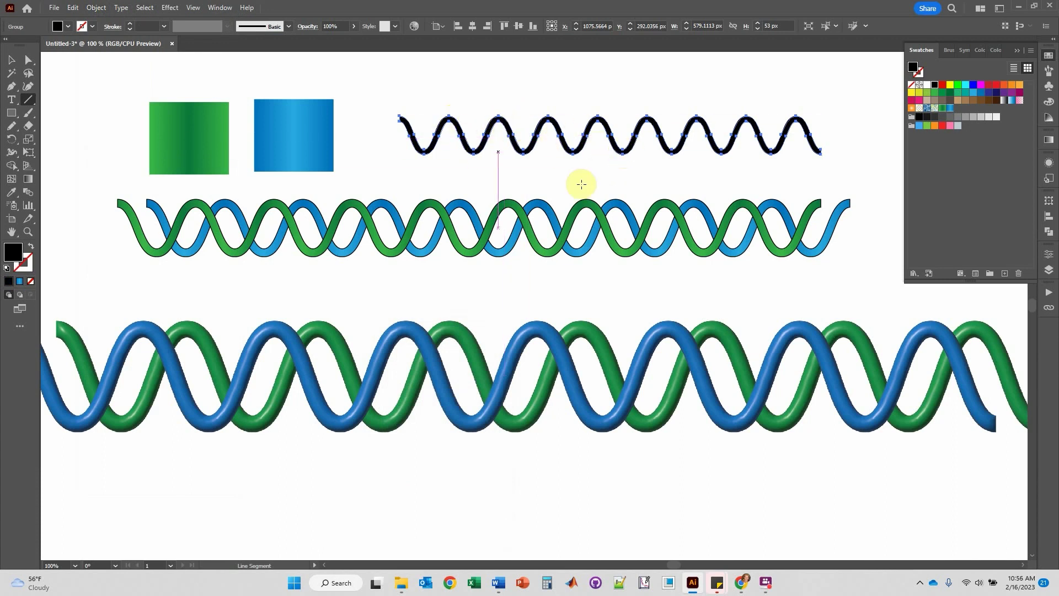
# Fill the outlined wave with green, give it a black stroke, and deselect it
pyautogui.click(62, 28)
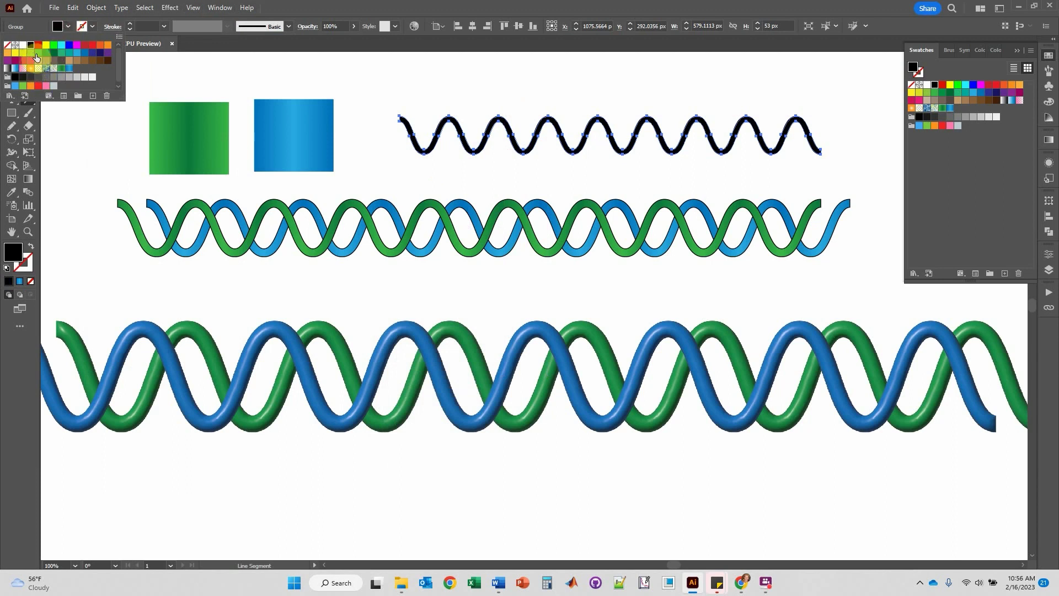
pyautogui.click(37, 58)
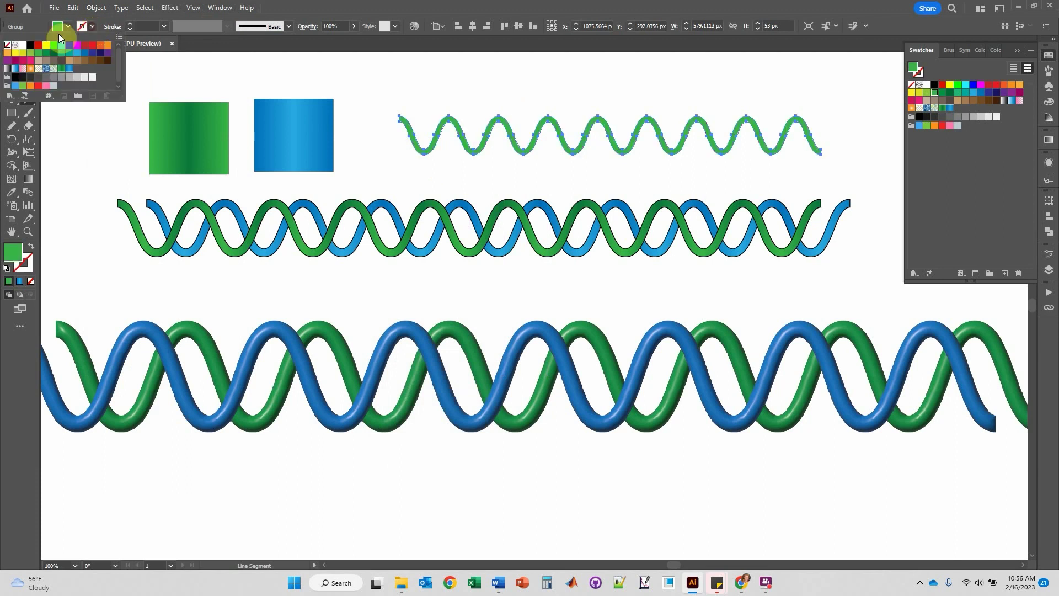
pyautogui.click(31, 46)
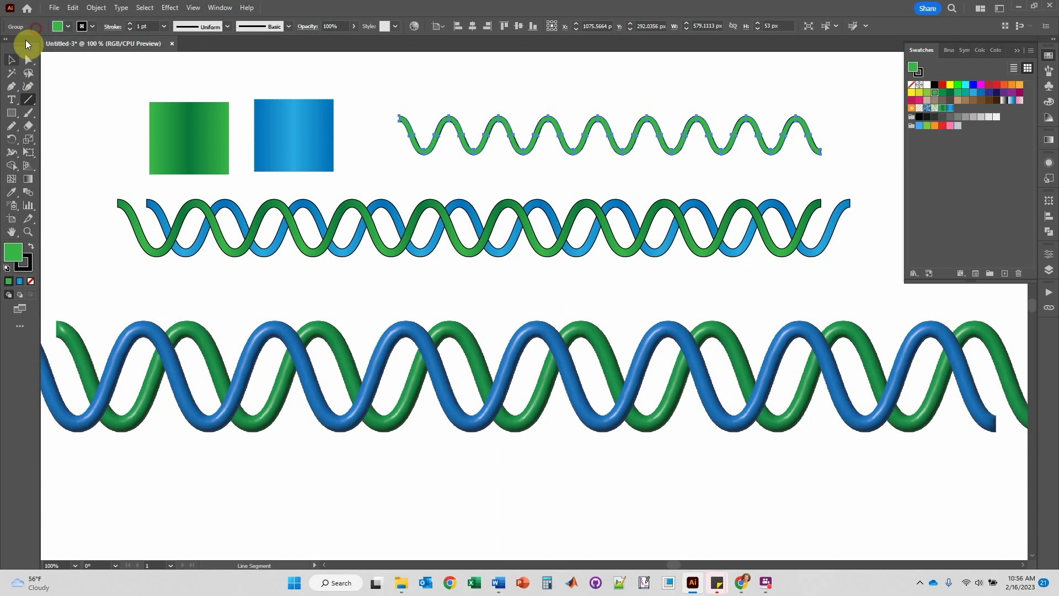
pyautogui.click(384, 87)
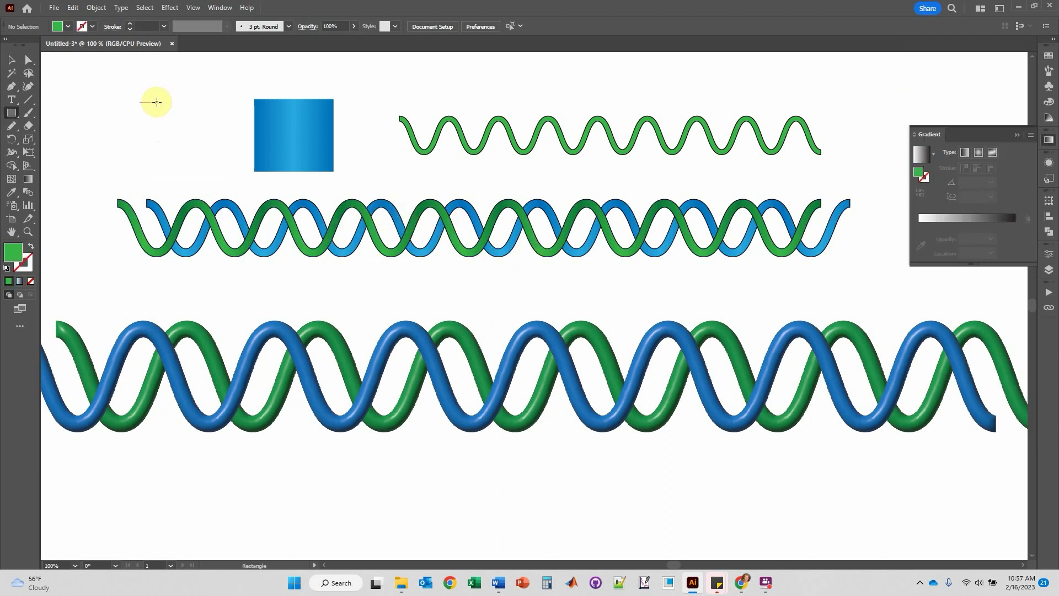
# Draw a square at the top left and give it a linear gradient starting in green
pyautogui.moveTo(156, 101); pyautogui.dragTo(213, 175)
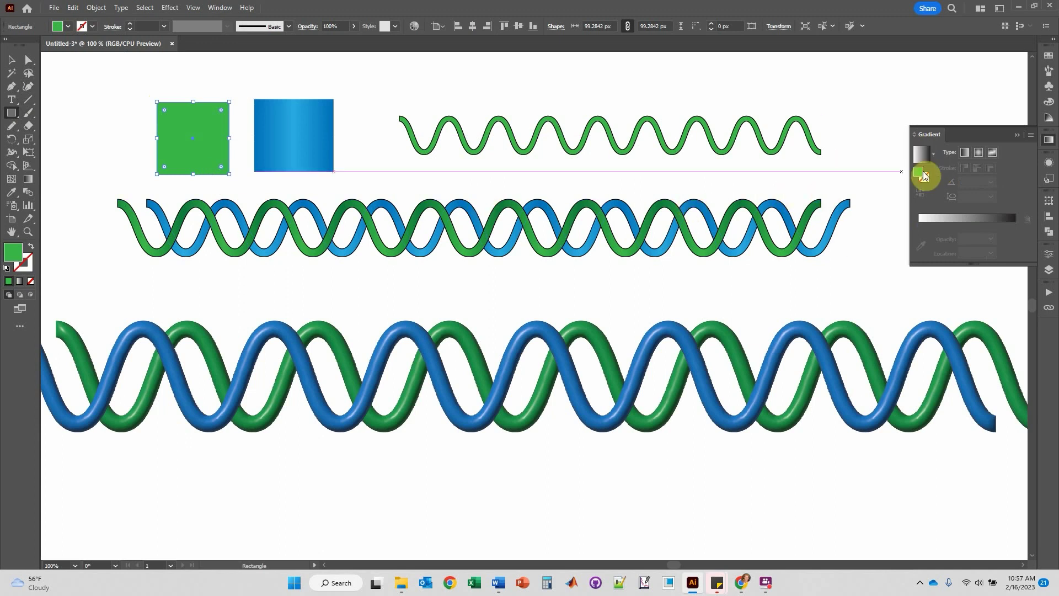
pyautogui.click(963, 153)
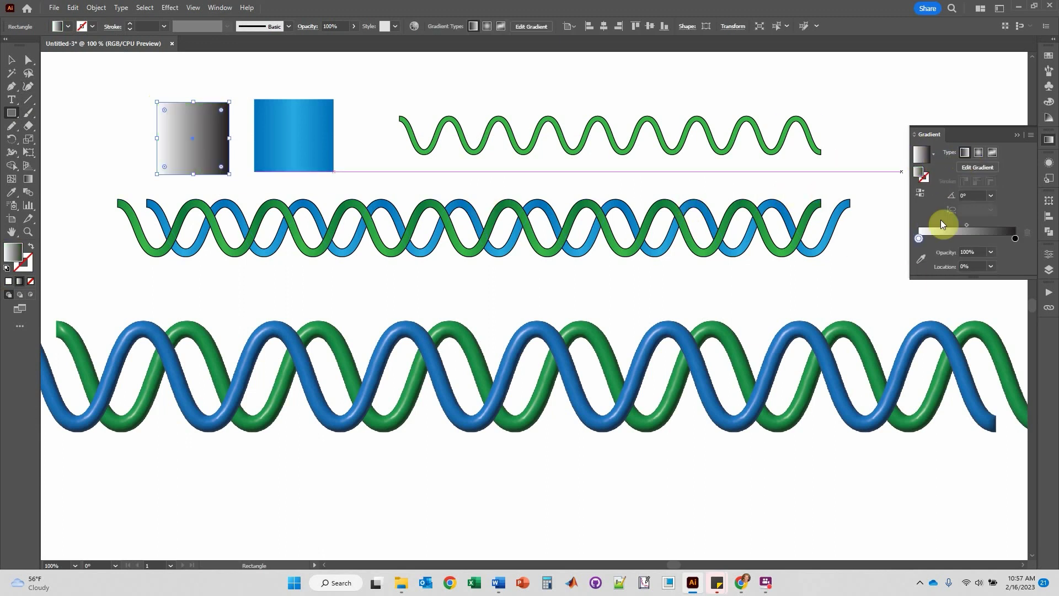
pyautogui.doubleClick(919, 239)
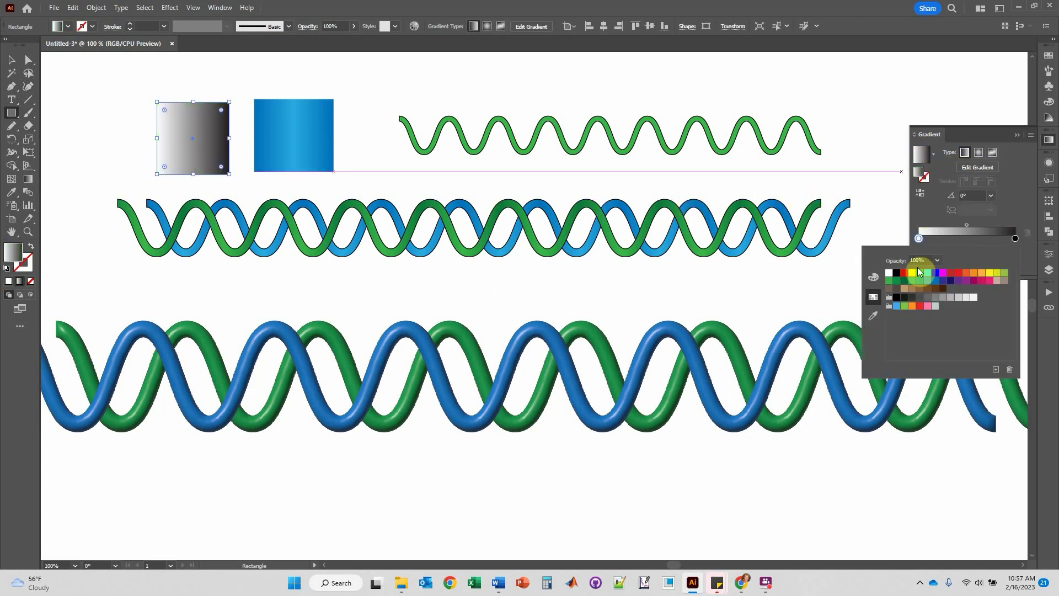
pyautogui.click(889, 280)
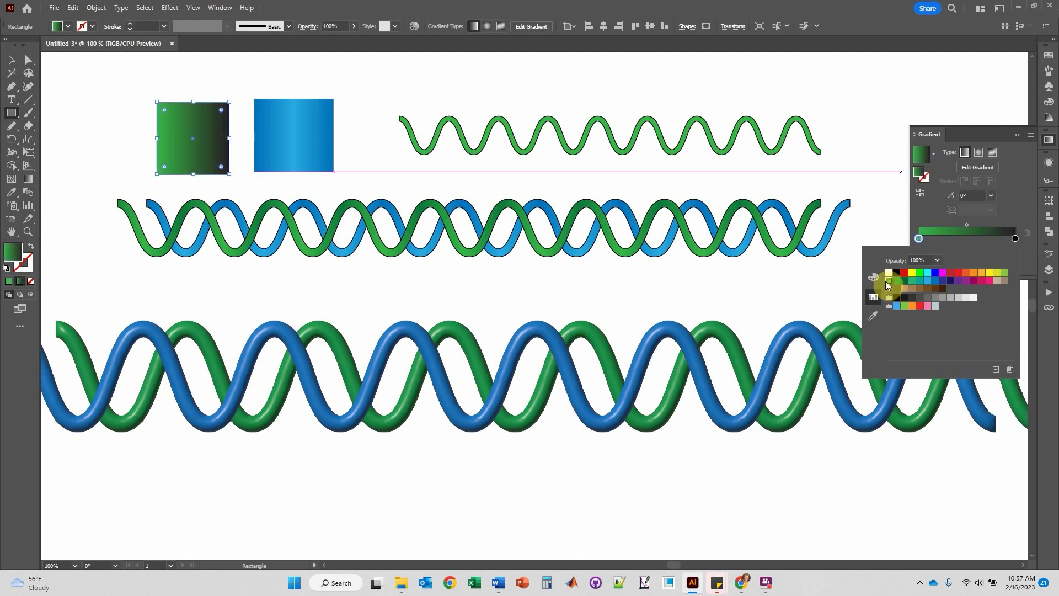
# Add a dark green stop in the gradient's middle, keep green at the right end, then deselect
pyautogui.doubleClick(1015, 239)
pyautogui.click(899, 285)
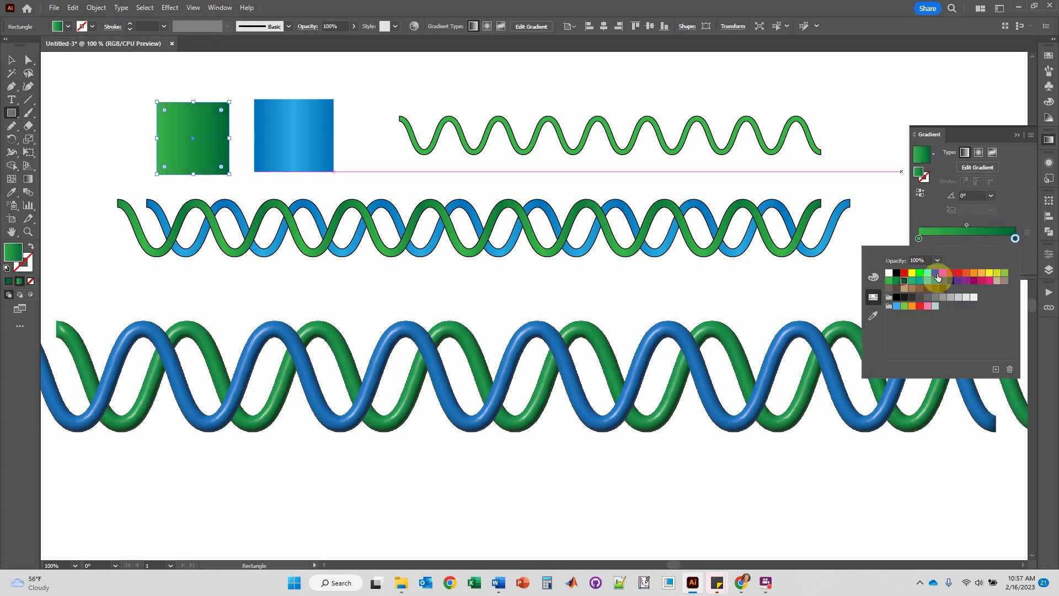
pyautogui.click(1016, 238)
pyautogui.moveTo(1015, 238); pyautogui.dragTo(969, 238)
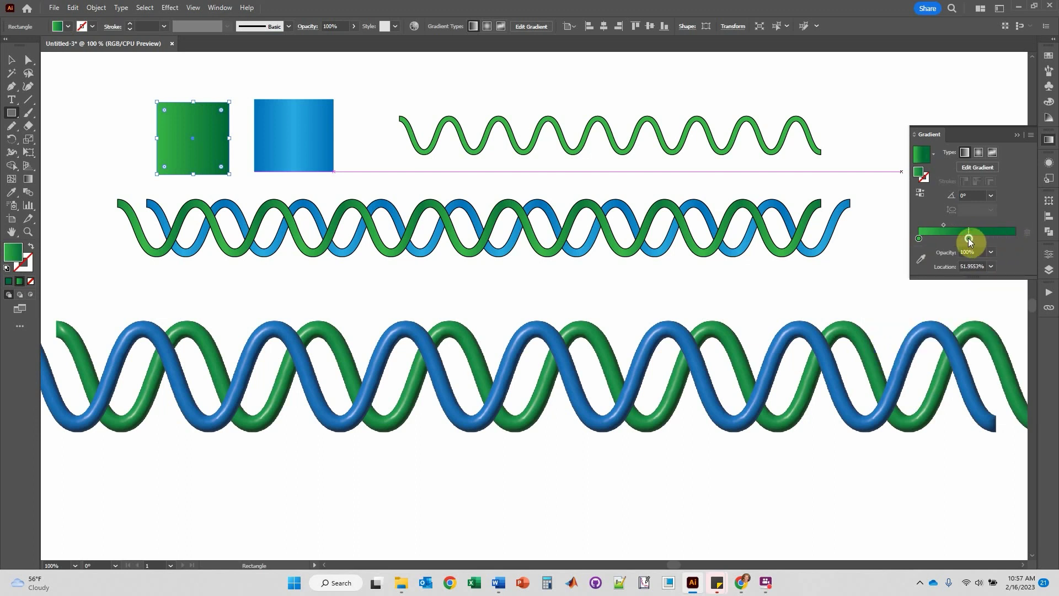
pyautogui.doubleClick(1015, 238)
pyautogui.click(890, 283)
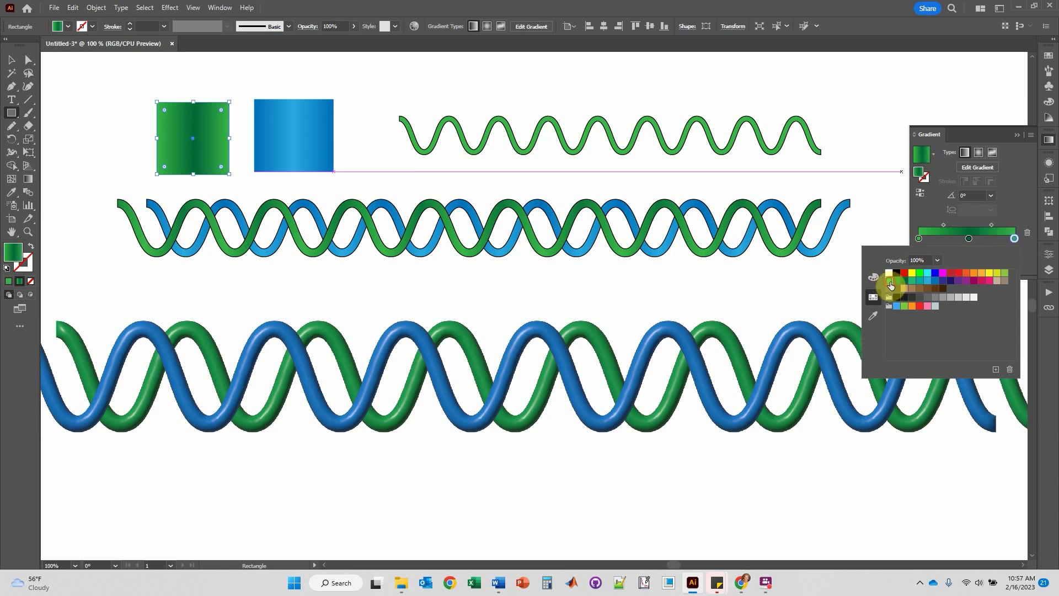
pyautogui.click(22, 67)
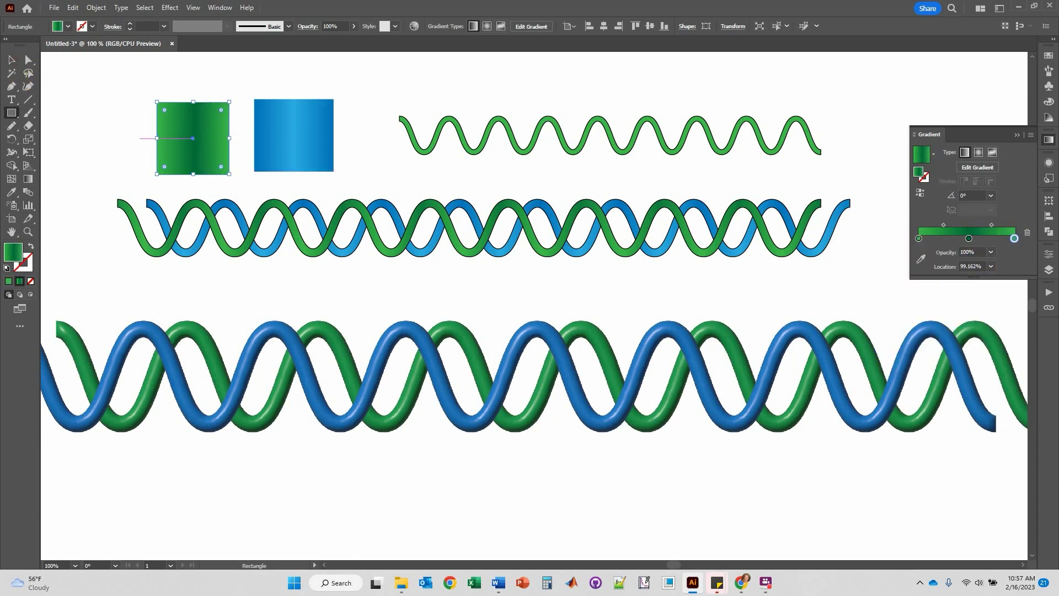
pyautogui.click(11, 59)
pyautogui.click(142, 78)
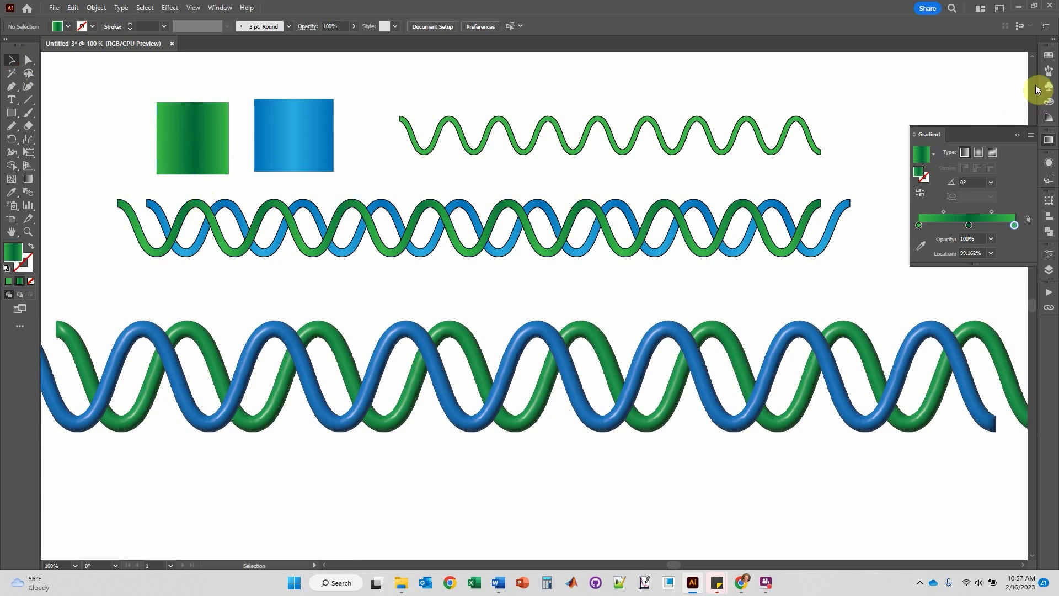
# Show the Swatches panel from the right dock
pyautogui.click(1049, 57)
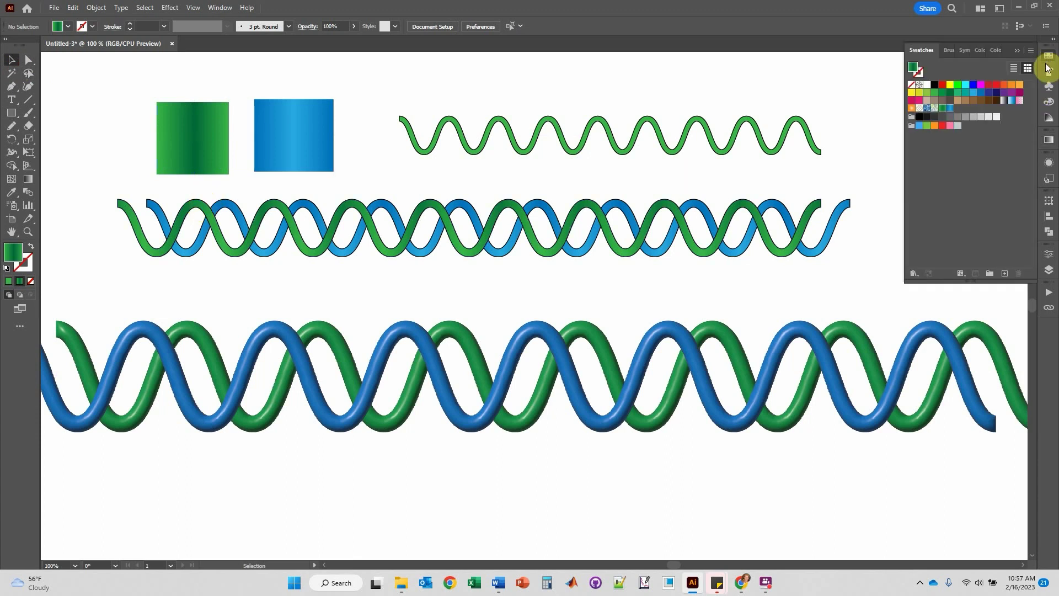
pyautogui.click(221, 8)
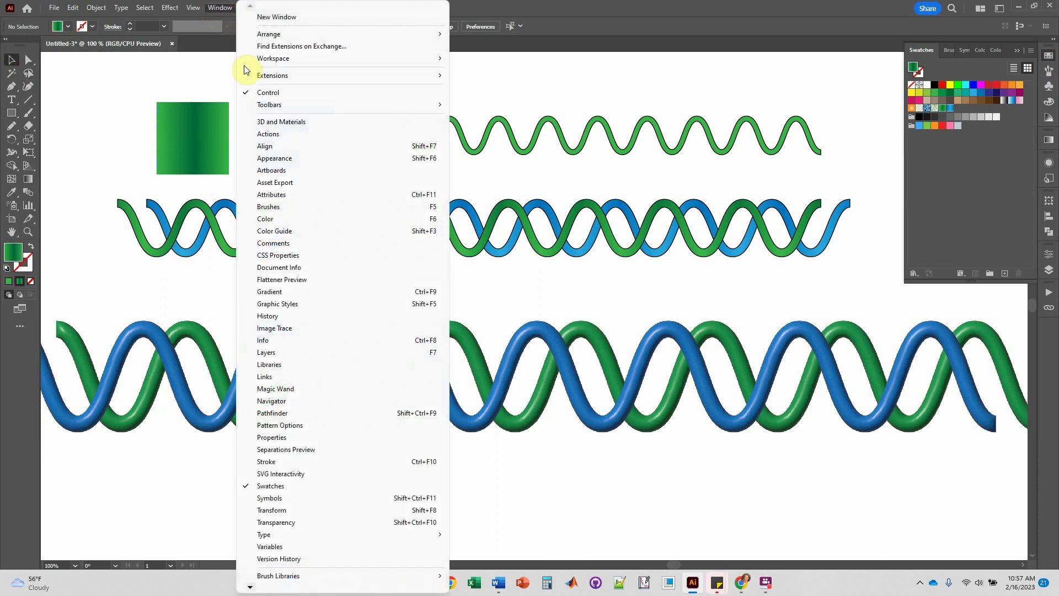
pyautogui.click(502, 7)
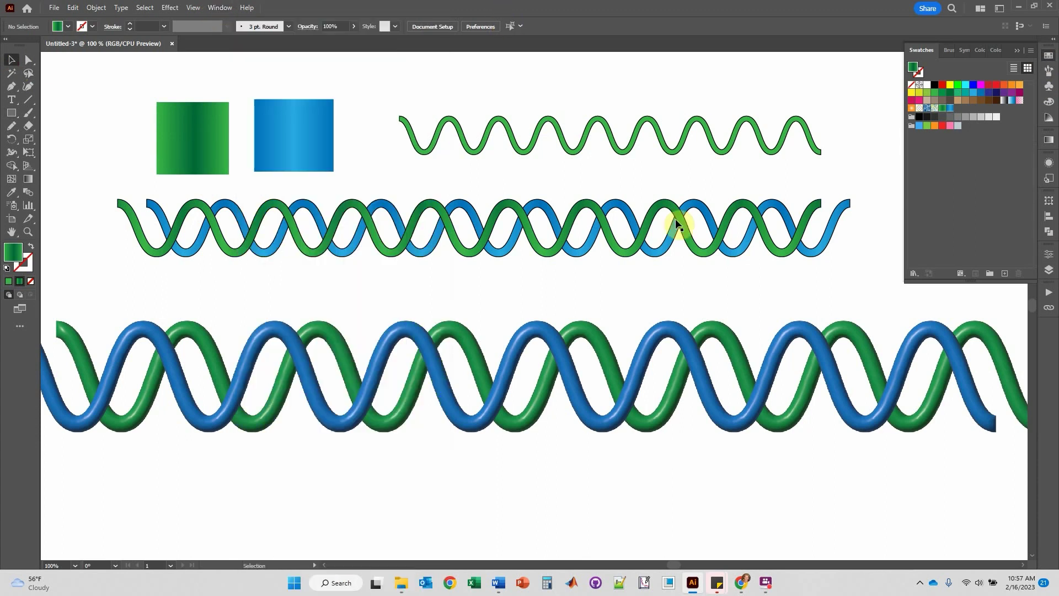
# Nudge the green gradient square slightly right, then select and deselect the middle spiral
pyautogui.click(179, 147)
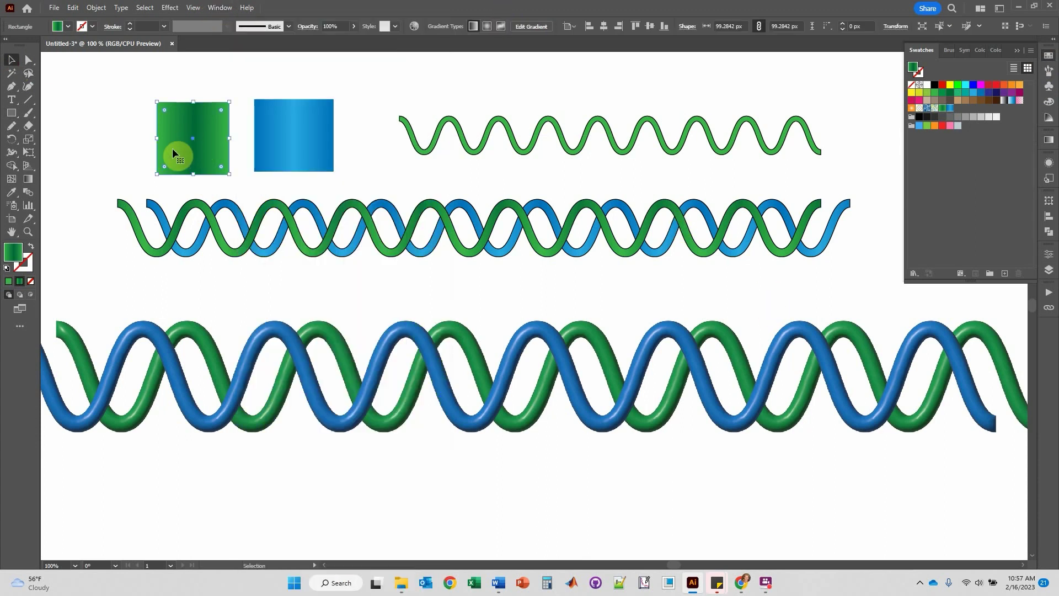
pyautogui.moveTo(172, 148)
pyautogui.mouseDown()
pyautogui.moveTo(995, 180)
pyautogui.moveTo(180, 146)
pyautogui.mouseUp()
pyautogui.click(180, 232)
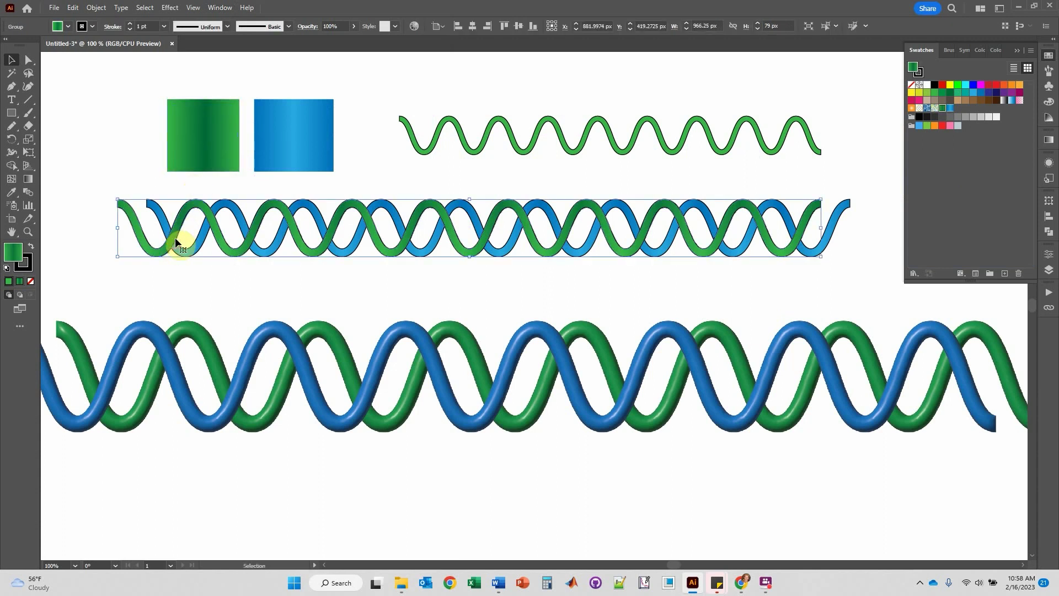
pyautogui.click(943, 108)
pyautogui.click(440, 180)
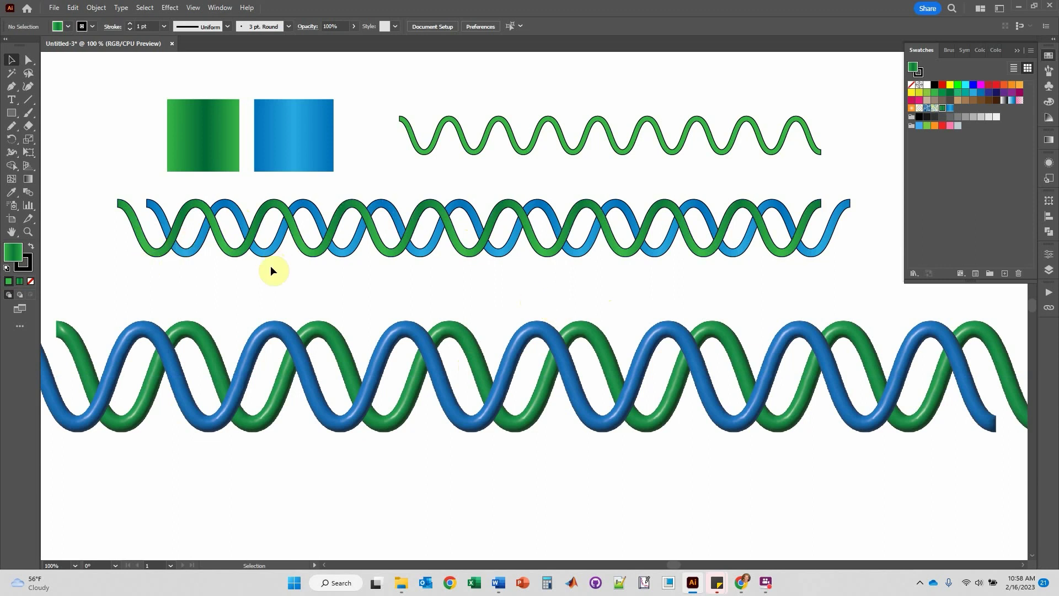
# Marquee-select the whole middle spiral group and make it an Intertwine object
pyautogui.moveTo(367, 231); pyautogui.dragTo(376, 241)
pyautogui.click(396, 279)
pyautogui.moveTo(846, 276); pyautogui.dragTo(207, 190)
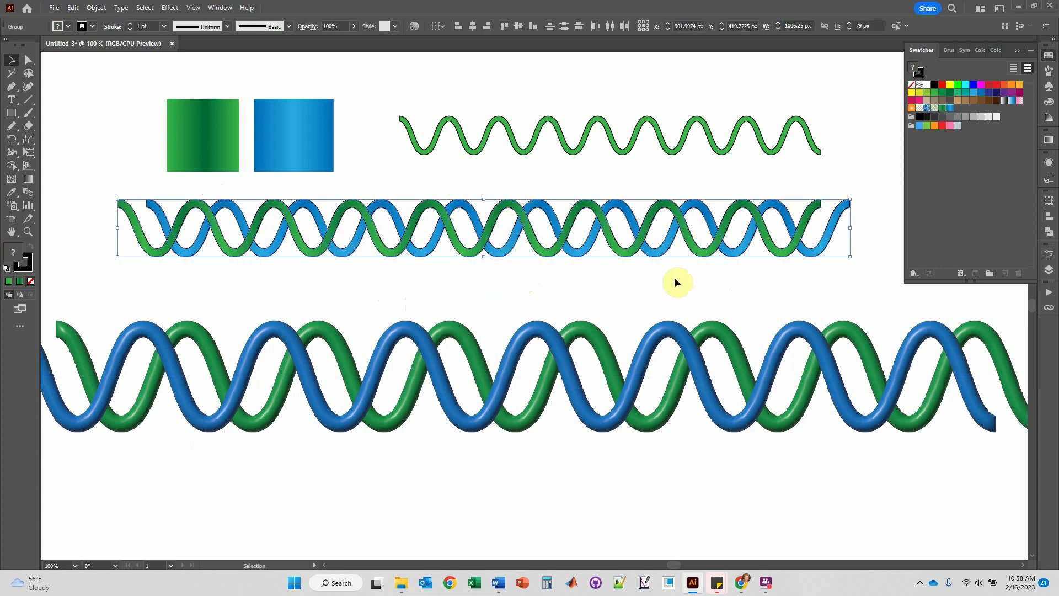
pyautogui.click(97, 8)
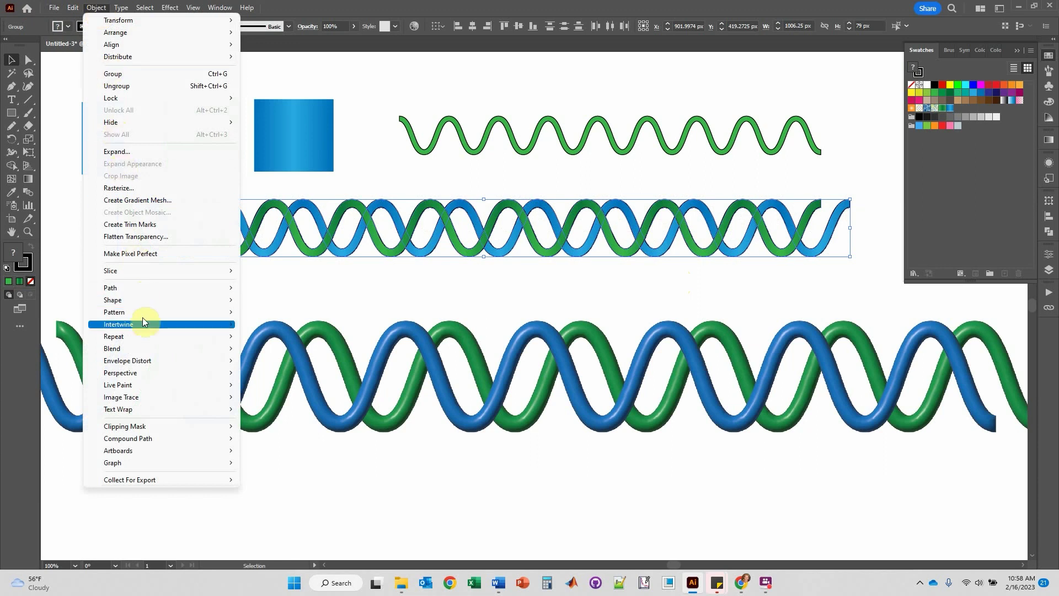
pyautogui.moveTo(143, 327)
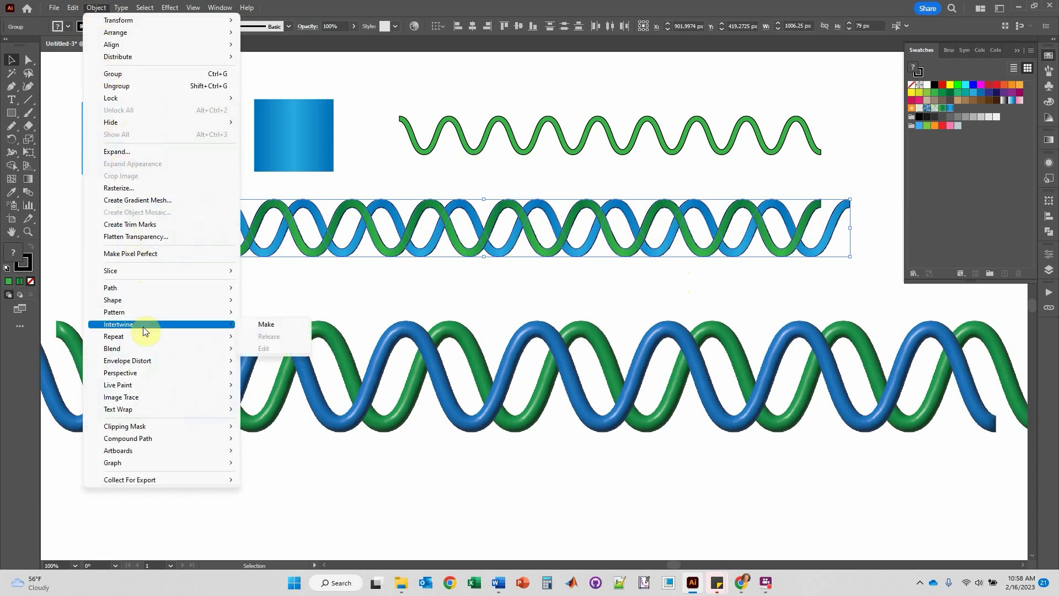
pyautogui.click(266, 325)
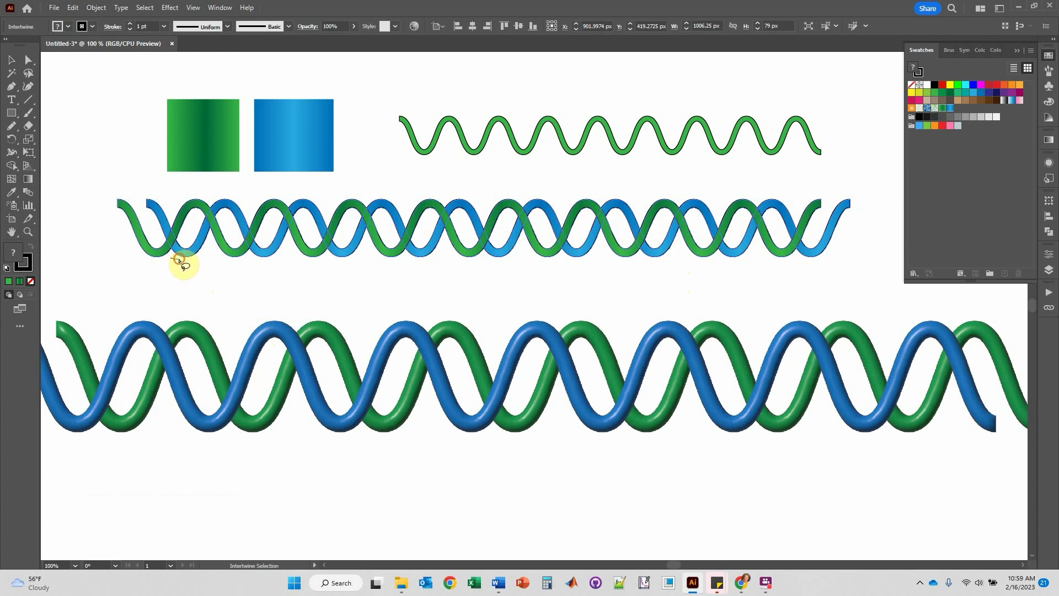
# Swap the top strand at each of the seven crossings so green and blue alternate, then deselect
pyautogui.moveTo(179, 259)
pyautogui.mouseDown()
pyautogui.moveTo(156, 239)
pyautogui.moveTo(166, 223)
pyautogui.moveTo(178, 217)
pyautogui.moveTo(185, 259)
pyautogui.mouseUp()
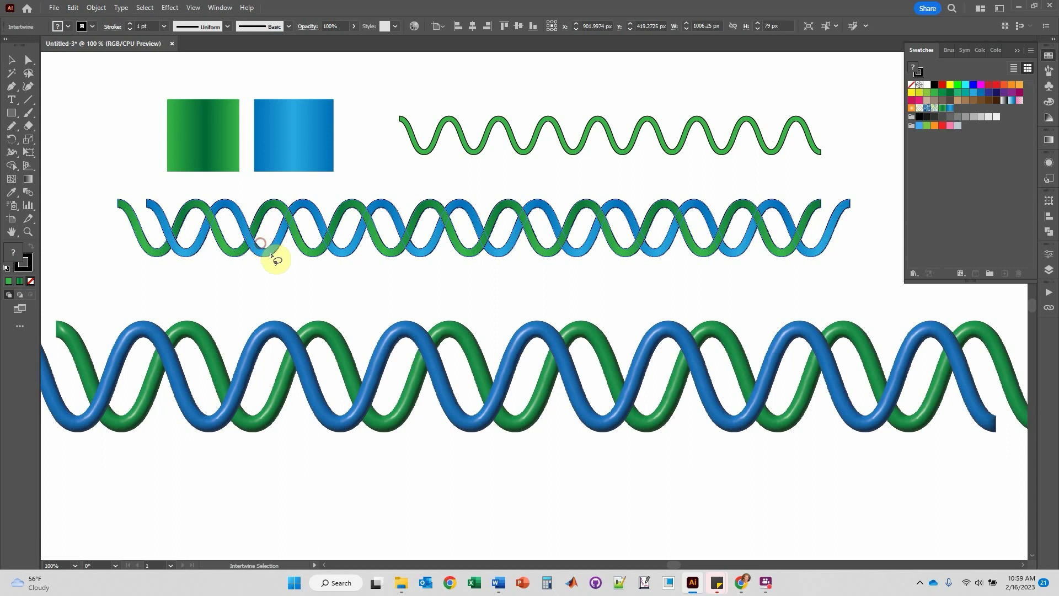
pyautogui.moveTo(327, 219)
pyautogui.mouseDown()
pyautogui.moveTo(341, 250)
pyautogui.moveTo(329, 257)
pyautogui.moveTo(311, 244)
pyautogui.moveTo(320, 216)
pyautogui.moveTo(405, 214)
pyautogui.moveTo(421, 252)
pyautogui.moveTo(403, 259)
pyautogui.moveTo(395, 247)
pyautogui.moveTo(408, 213)
pyautogui.mouseUp()
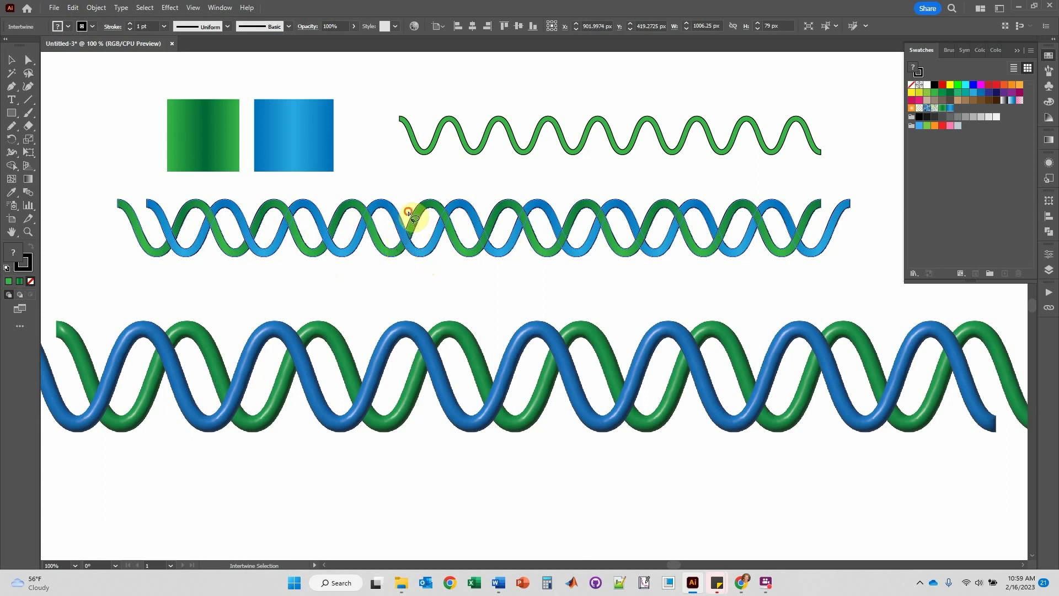
pyautogui.moveTo(478, 214)
pyautogui.mouseDown()
pyautogui.moveTo(501, 243)
pyautogui.moveTo(485, 215)
pyautogui.mouseUp()
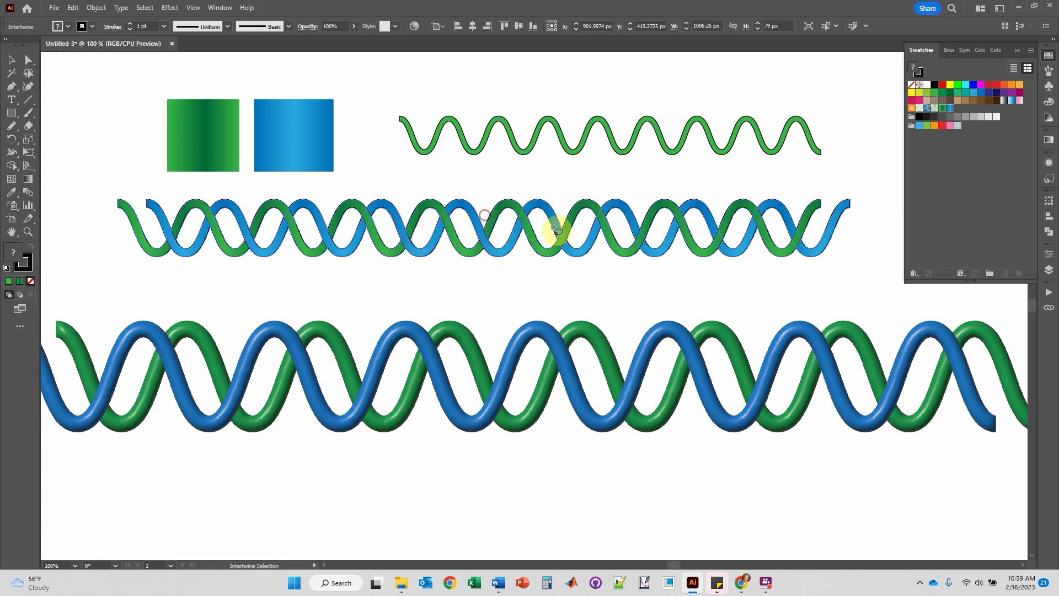
pyautogui.moveTo(556, 230)
pyautogui.mouseDown()
pyautogui.moveTo(583, 258)
pyautogui.moveTo(564, 267)
pyautogui.moveTo(563, 214)
pyautogui.mouseUp()
pyautogui.moveTo(639, 215)
pyautogui.mouseDown()
pyautogui.moveTo(648, 264)
pyautogui.moveTo(637, 245)
pyautogui.moveTo(642, 216)
pyautogui.mouseUp()
pyautogui.moveTo(719, 214)
pyautogui.mouseDown()
pyautogui.moveTo(726, 272)
pyautogui.moveTo(740, 224)
pyautogui.mouseUp()
pyautogui.moveTo(811, 225)
pyautogui.mouseDown()
pyautogui.moveTo(811, 257)
pyautogui.moveTo(791, 259)
pyautogui.moveTo(800, 214)
pyautogui.mouseUp()
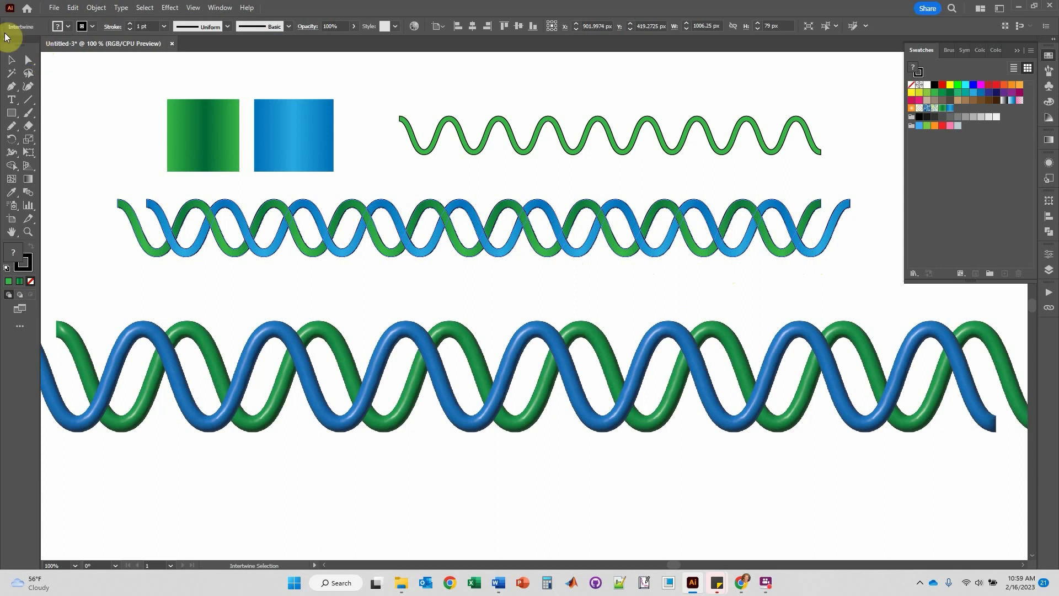
pyautogui.click(12, 60)
pyautogui.click(386, 160)
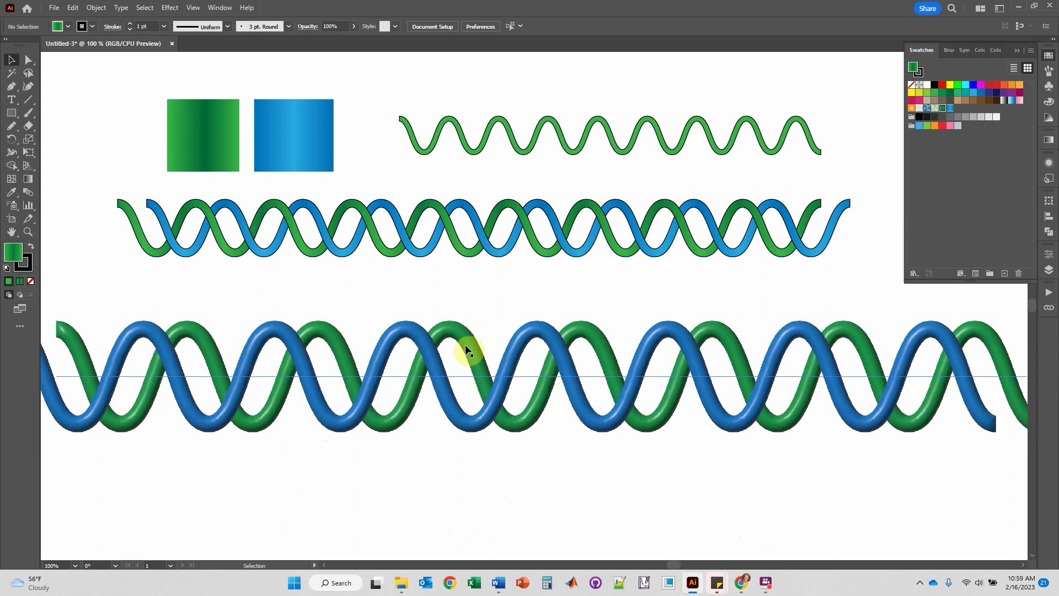
# Draw a straight test line above the squares with a green 7 pt stroke
pyautogui.click(27, 99)
pyautogui.moveTo(256, 73); pyautogui.dragTo(474, 84)
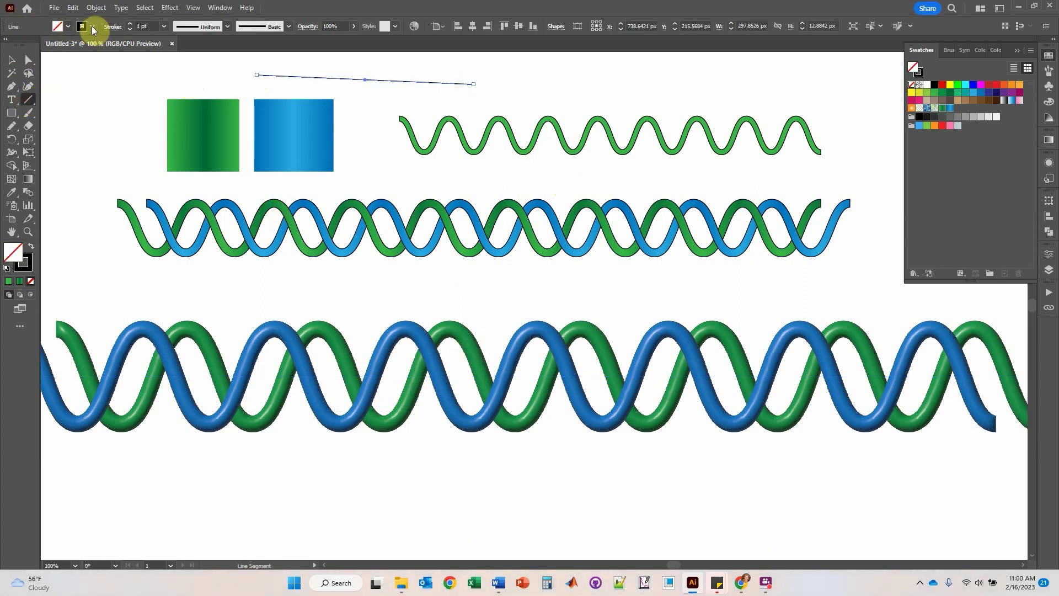
pyautogui.click(92, 26)
pyautogui.click(48, 53)
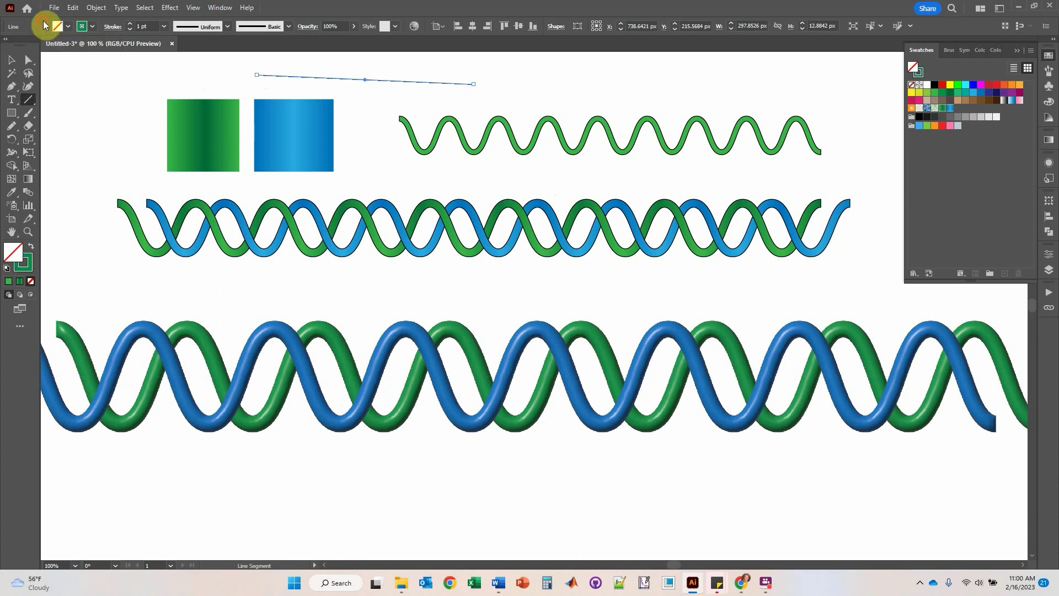
pyautogui.click(12, 60)
pyautogui.click(130, 24)
pyautogui.click(130, 23)
pyautogui.click(130, 23)
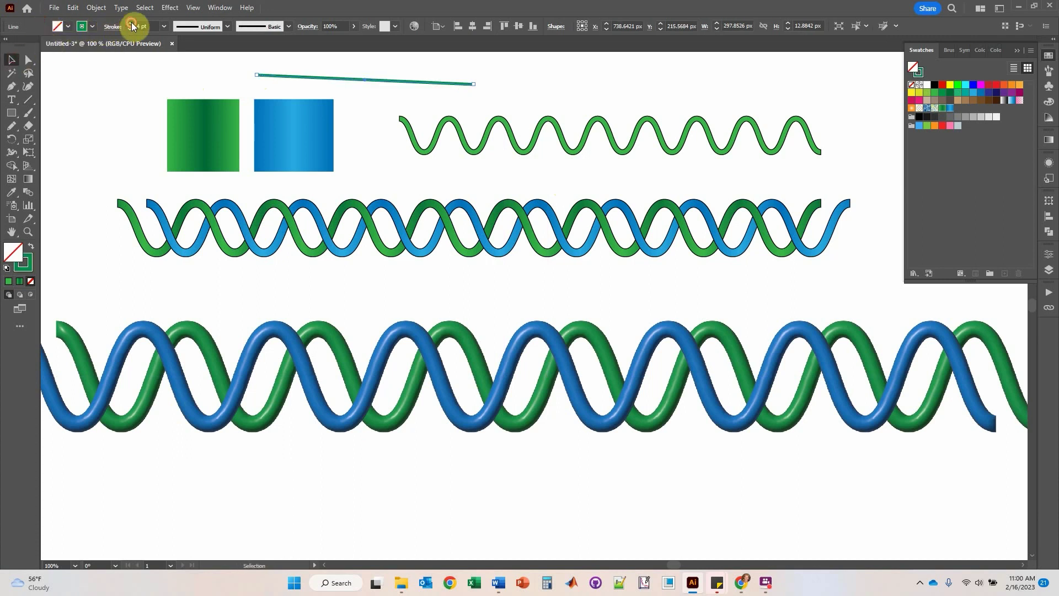
pyautogui.click(130, 23)
pyautogui.click(131, 23)
pyautogui.click(130, 24)
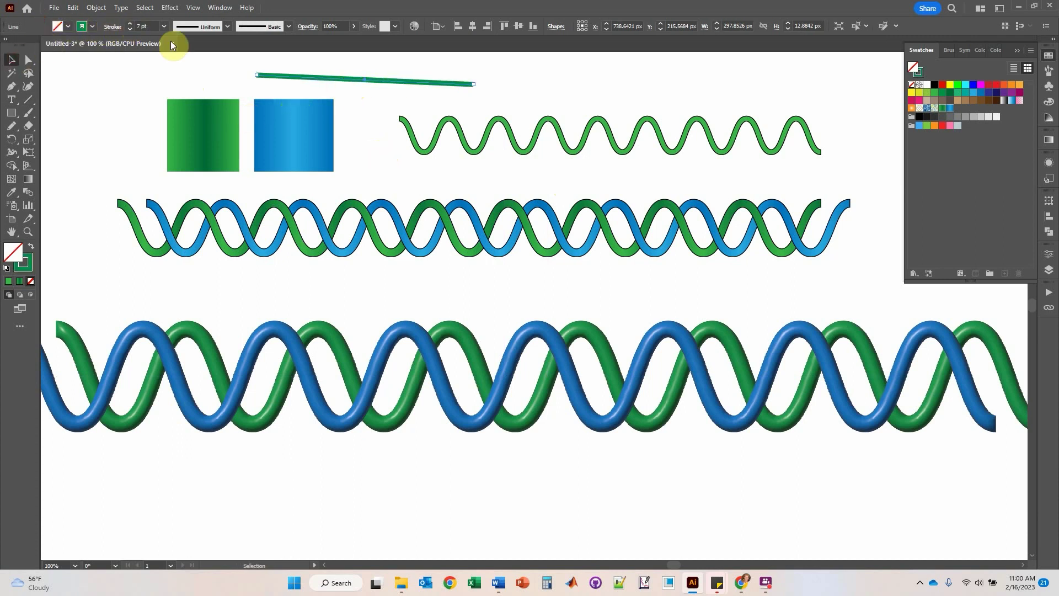
# Apply a 3D Inflate effect to the line, raise its stroke to 11 pt, and check Lighting
pyautogui.click(175, 8)
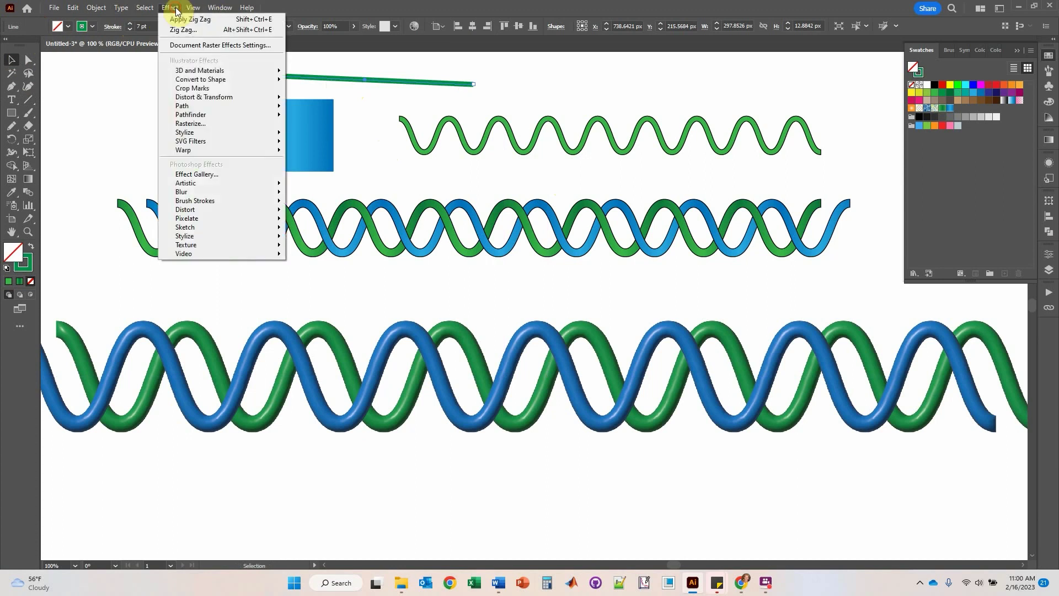
pyautogui.moveTo(194, 72)
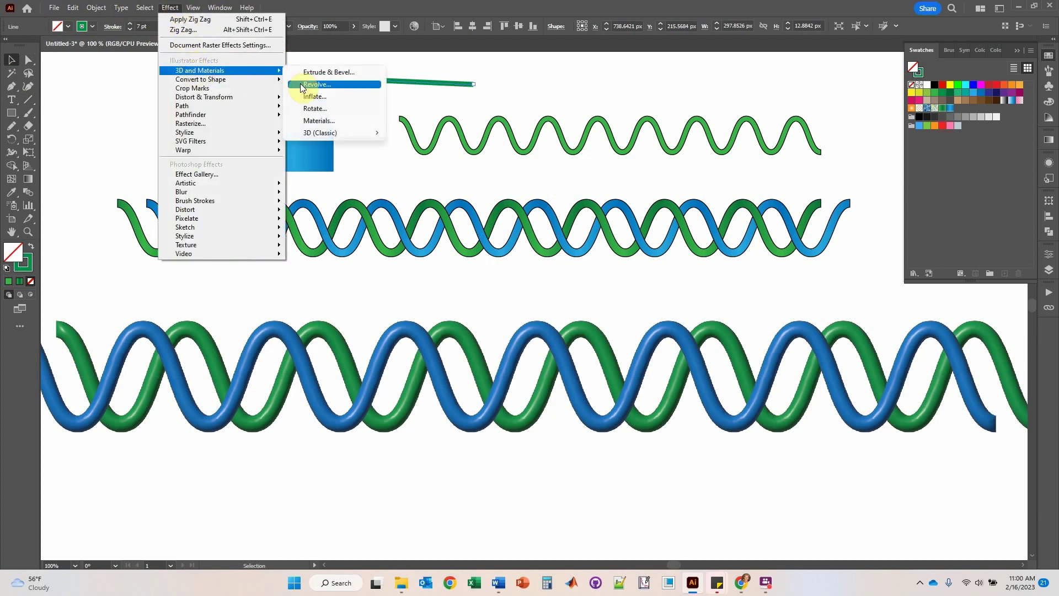
pyautogui.click(315, 97)
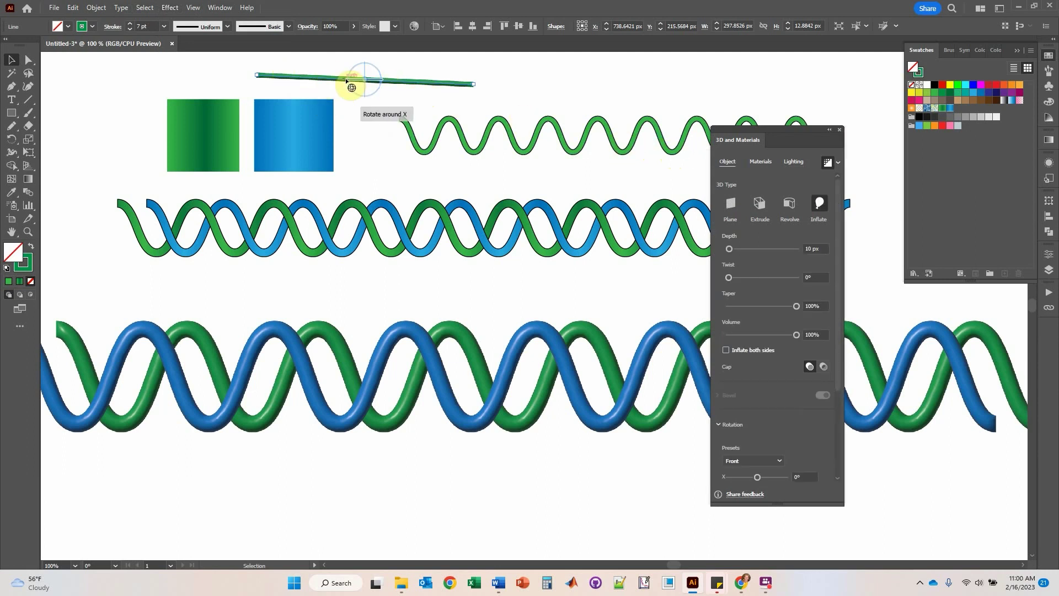
pyautogui.click(133, 24)
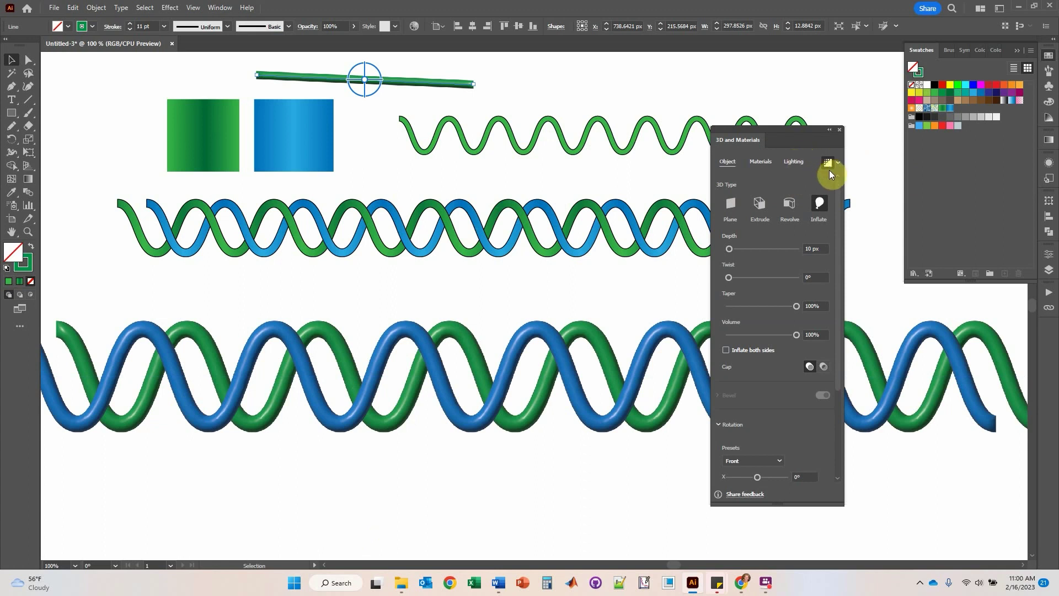
pyautogui.click(795, 165)
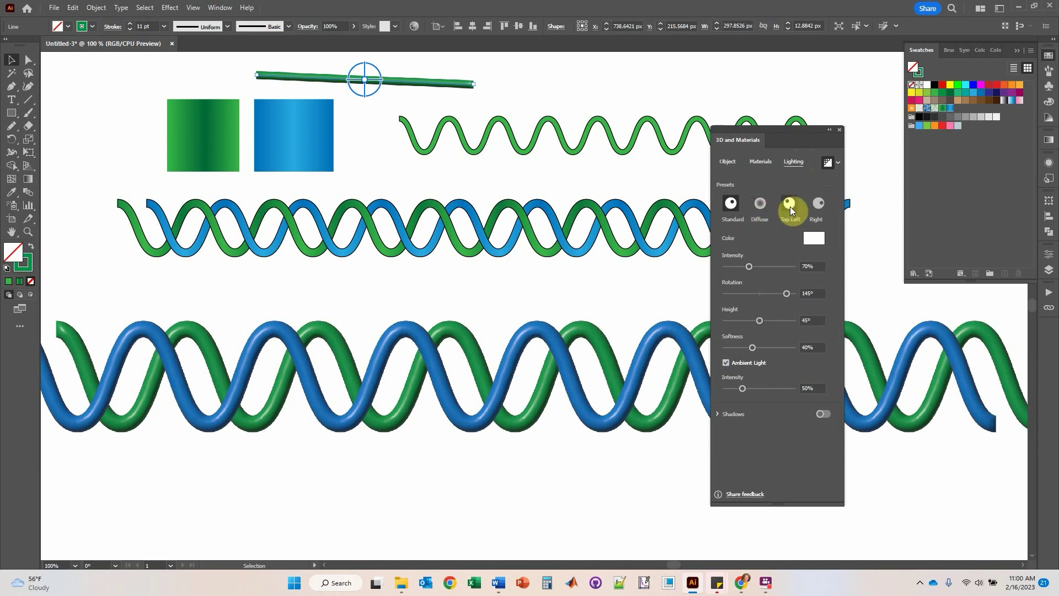
pyautogui.click(839, 131)
# Delete the green test line from the artboard
pyautogui.click(526, 83)
pyautogui.click(427, 83)
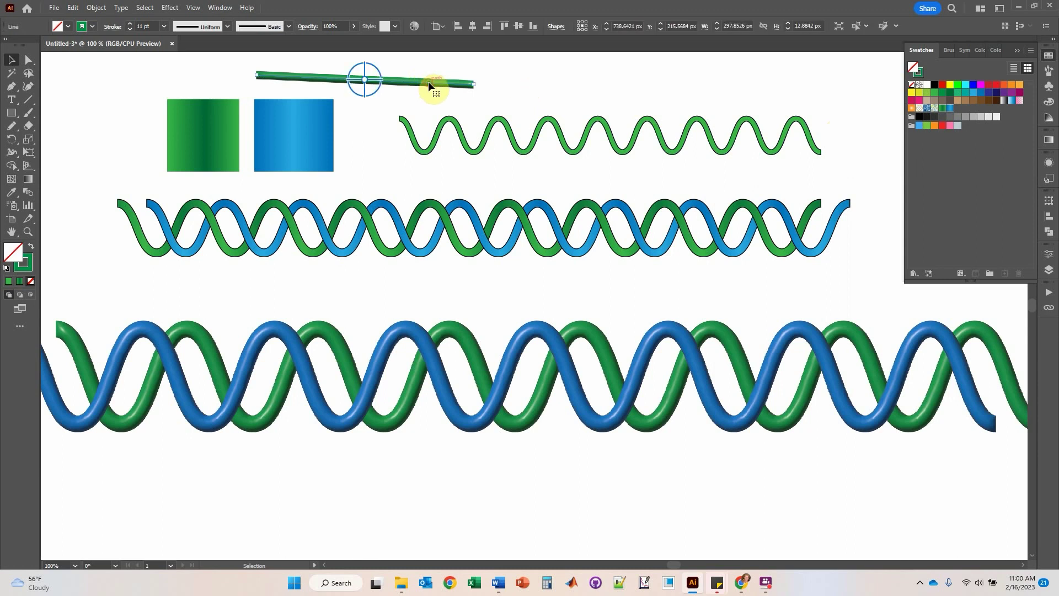
pyautogui.press('Delete')
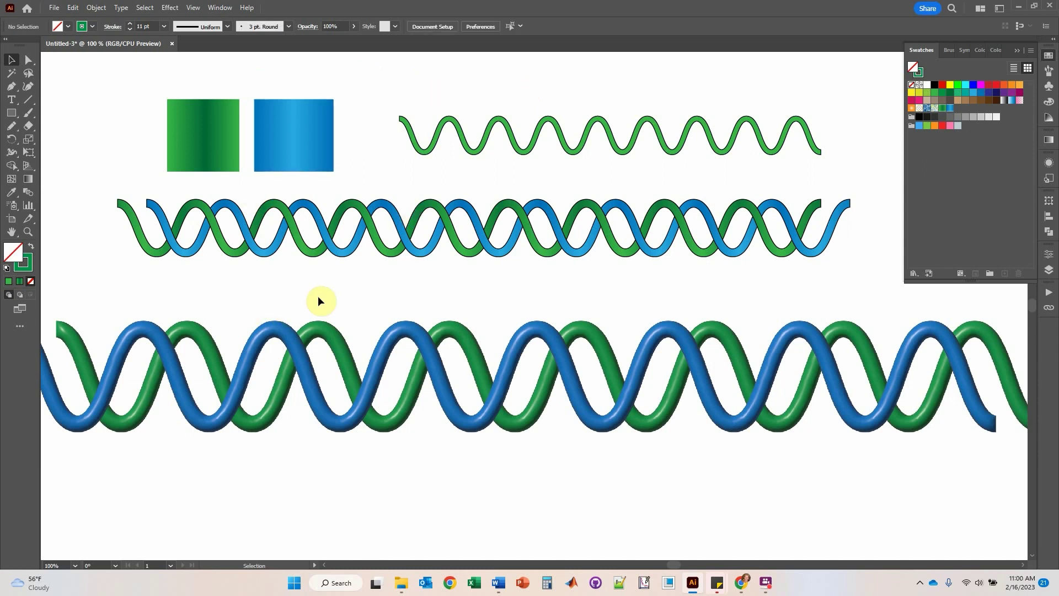
# Marquee-select both large helix strands and make them an Intertwine object
pyautogui.moveTo(318, 296); pyautogui.dragTo(497, 510)
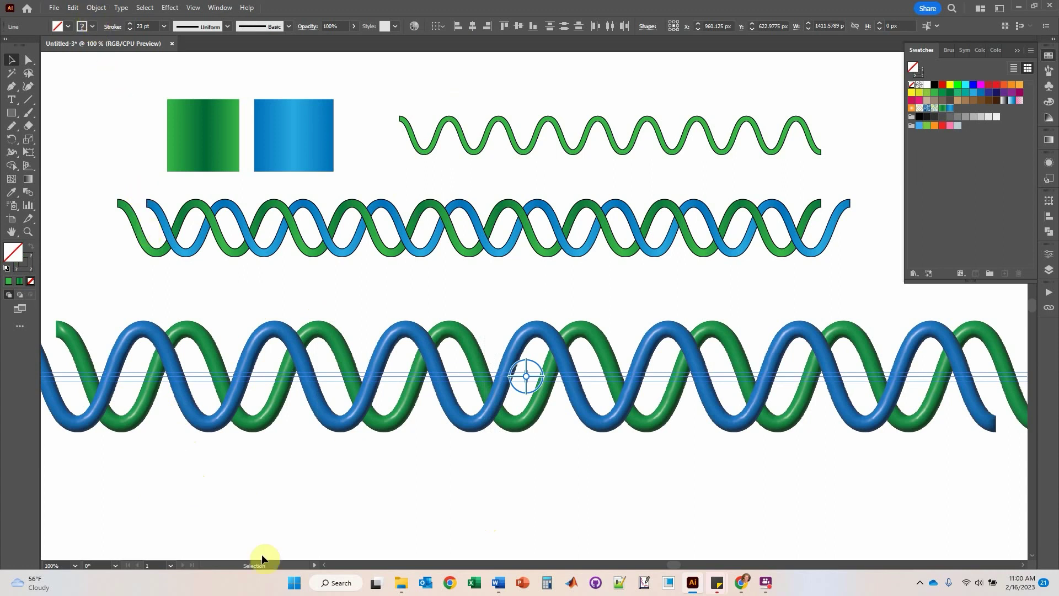
pyautogui.click(96, 9)
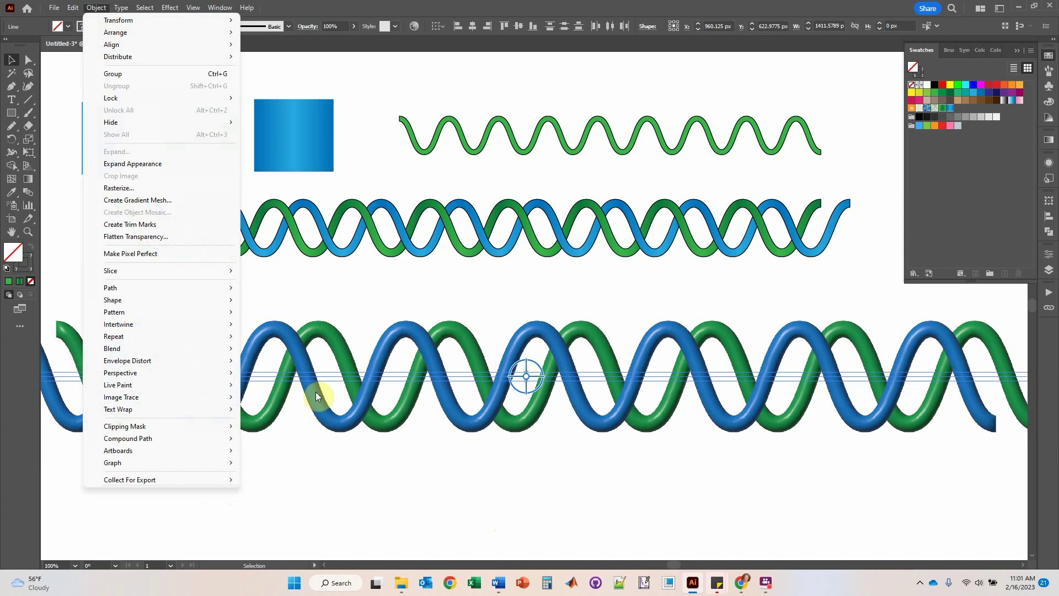
pyautogui.moveTo(136, 326)
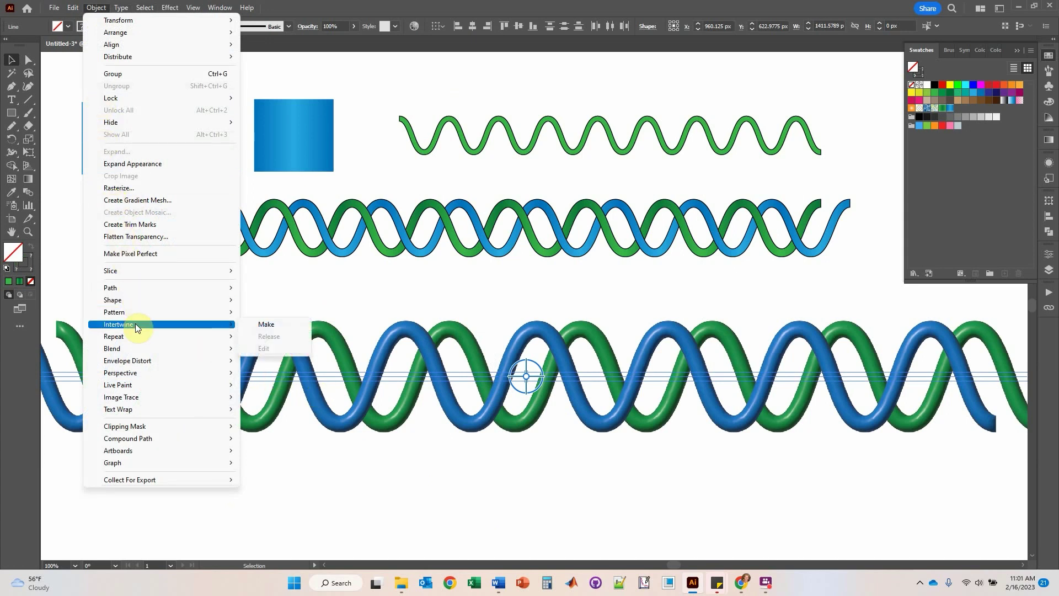
pyautogui.click(267, 325)
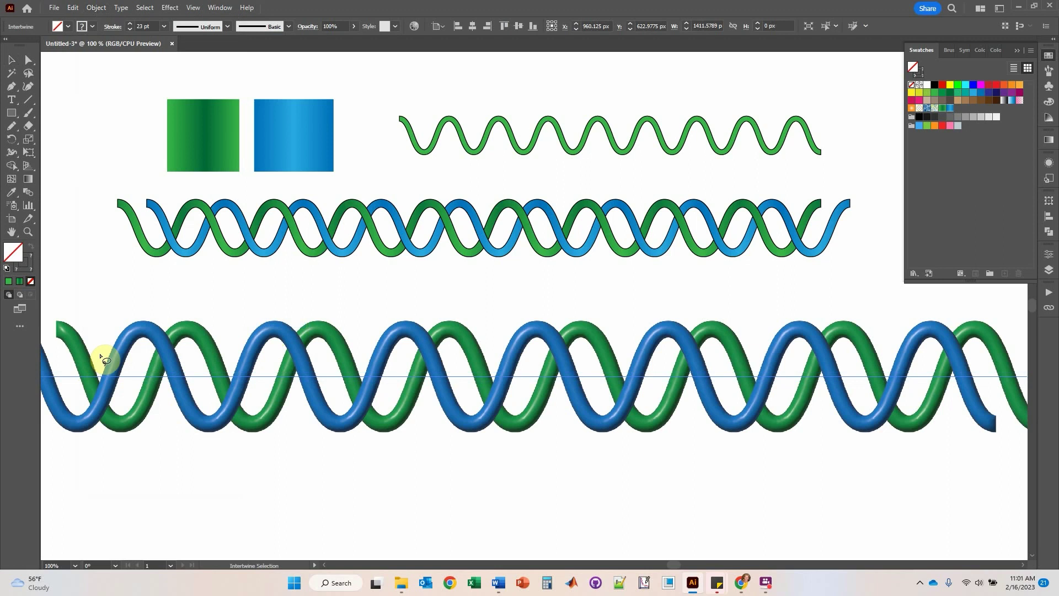
# Use Intertwine to swap the top strand at each crossing, from the leftmost to the right end
pyautogui.moveTo(162, 312)
pyautogui.mouseDown()
pyautogui.moveTo(196, 347)
pyautogui.moveTo(193, 368)
pyautogui.moveTo(156, 393)
pyautogui.moveTo(137, 372)
pyautogui.moveTo(169, 316)
pyautogui.mouseUp()
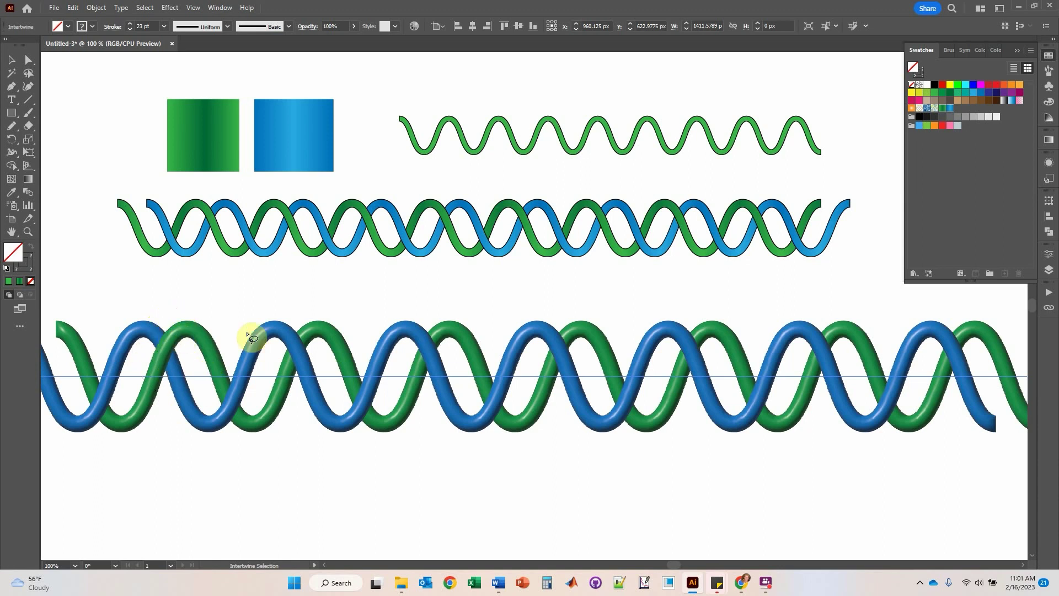
pyautogui.moveTo(295, 370)
pyautogui.mouseDown()
pyautogui.moveTo(318, 354)
pyautogui.moveTo(308, 380)
pyautogui.moveTo(274, 360)
pyautogui.moveTo(278, 335)
pyautogui.moveTo(313, 322)
pyautogui.moveTo(321, 365)
pyautogui.mouseUp()
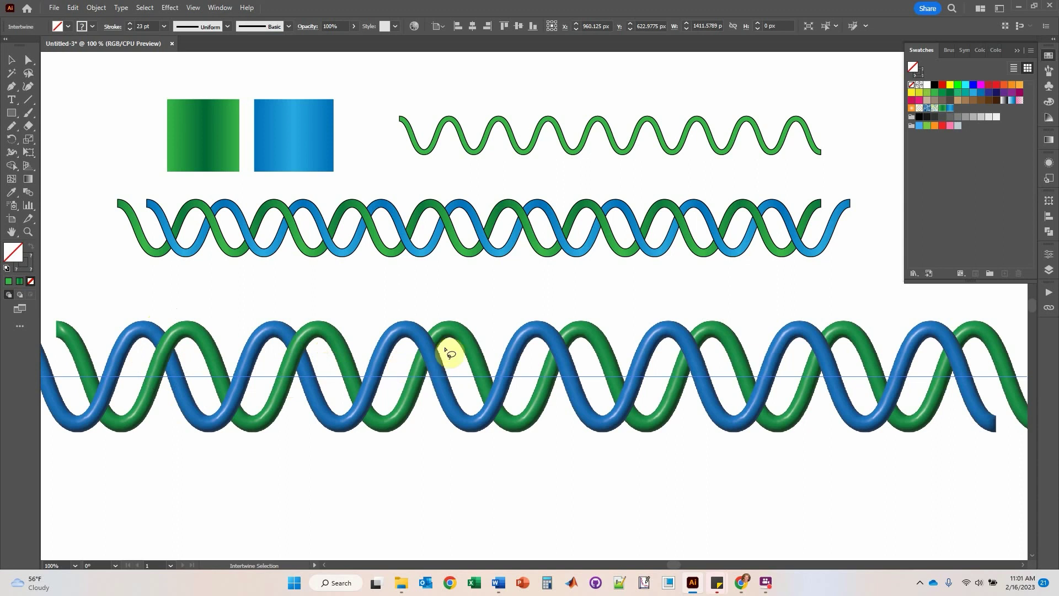
pyautogui.moveTo(432, 317)
pyautogui.mouseDown()
pyautogui.moveTo(436, 378)
pyautogui.moveTo(420, 385)
pyautogui.moveTo(407, 354)
pyautogui.moveTo(433, 321)
pyautogui.mouseUp()
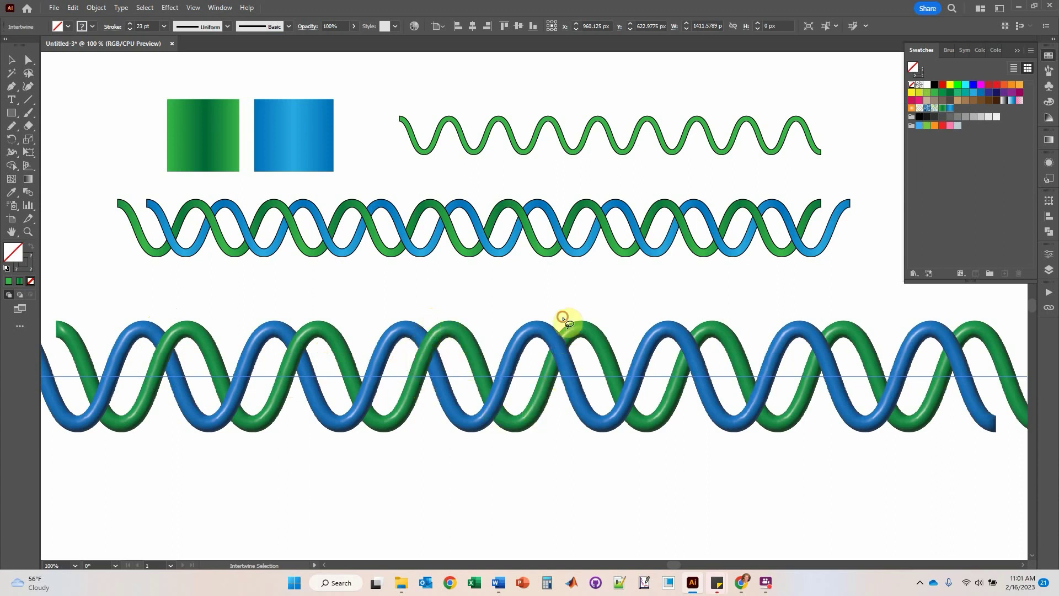
pyautogui.moveTo(563, 319)
pyautogui.mouseDown()
pyautogui.moveTo(550, 373)
pyautogui.moveTo(548, 341)
pyautogui.moveTo(563, 320)
pyautogui.mouseUp()
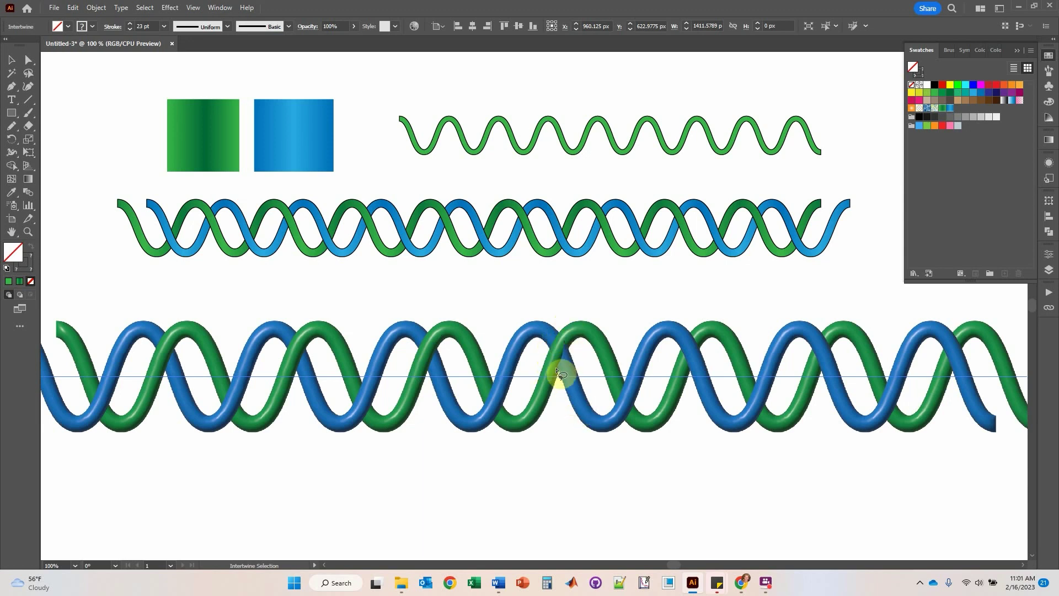
pyautogui.moveTo(560, 325)
pyautogui.mouseDown()
pyautogui.moveTo(577, 349)
pyautogui.moveTo(560, 372)
pyautogui.mouseUp()
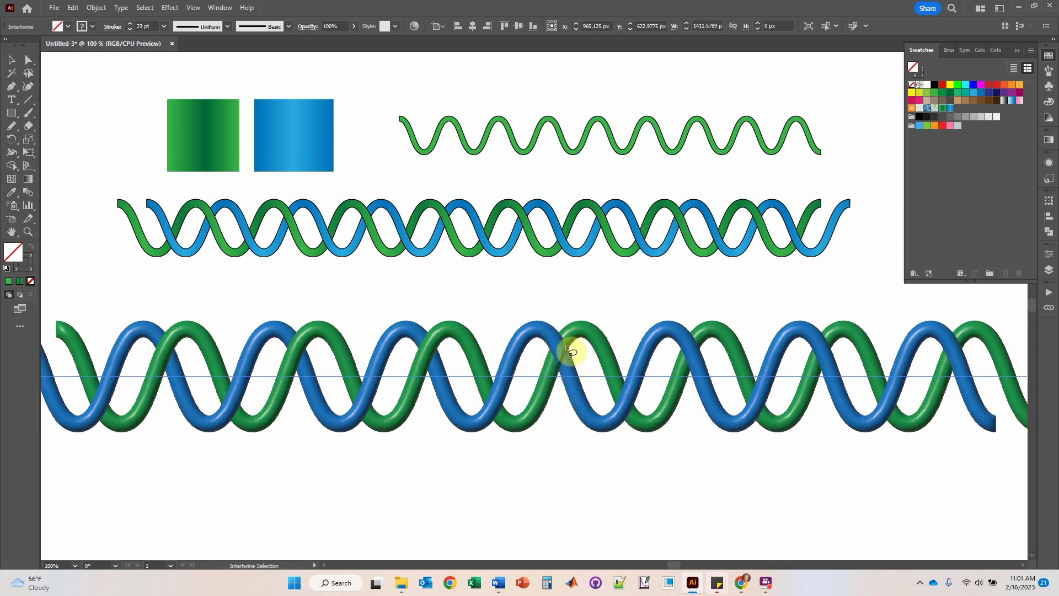
pyautogui.press('v')
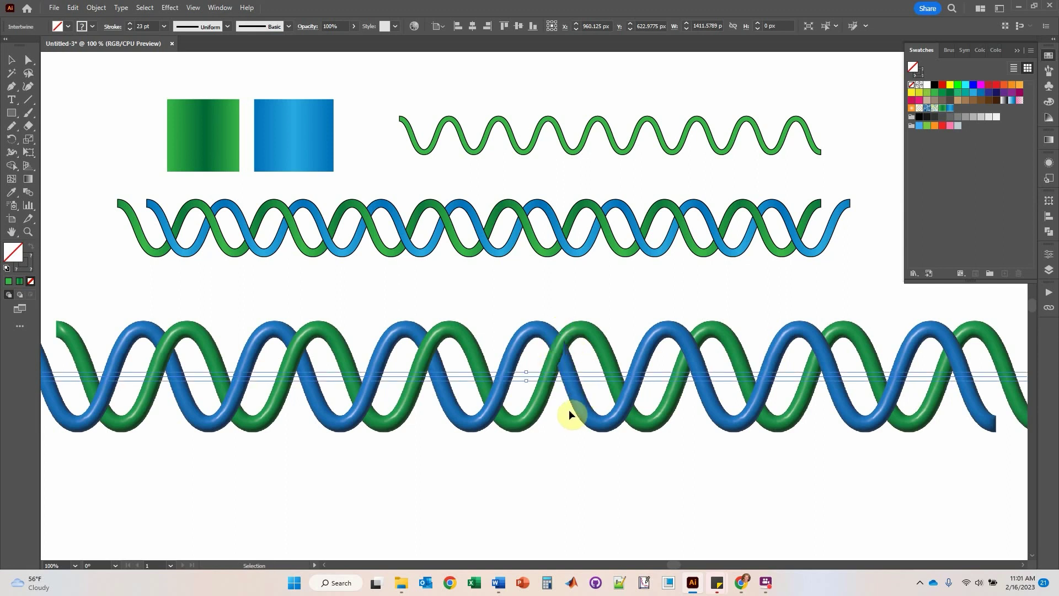
pyautogui.moveTo(562, 319)
pyautogui.mouseDown()
pyautogui.moveTo(580, 351)
pyautogui.moveTo(563, 377)
pyautogui.moveTo(551, 377)
pyautogui.moveTo(562, 316)
pyautogui.mouseUp()
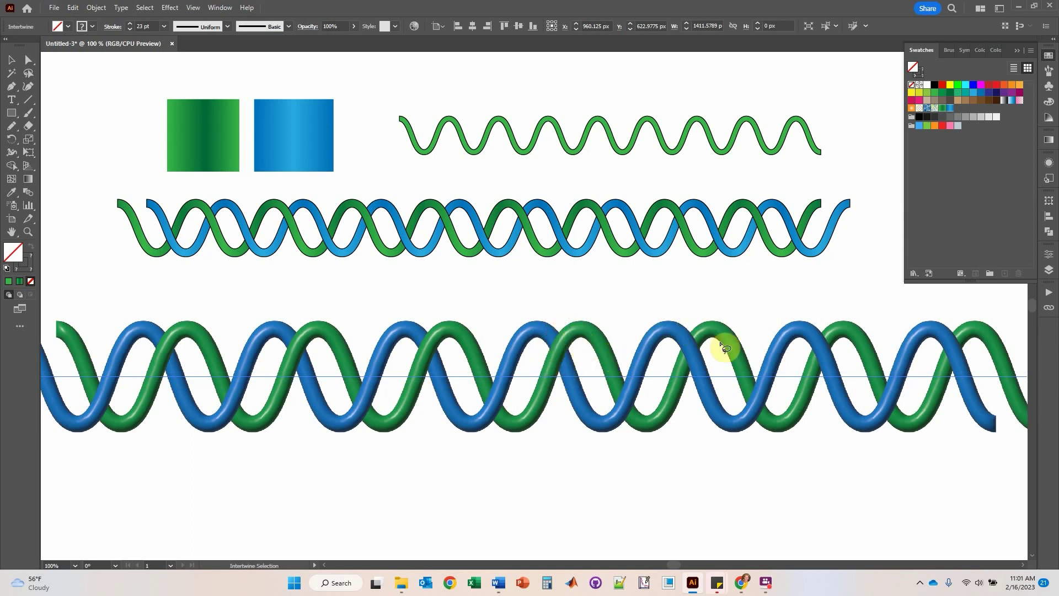
pyautogui.moveTo(685, 320)
pyautogui.mouseDown()
pyautogui.moveTo(696, 349)
pyautogui.moveTo(681, 368)
pyautogui.moveTo(708, 334)
pyautogui.moveTo(702, 373)
pyautogui.moveTo(676, 376)
pyautogui.moveTo(665, 335)
pyautogui.moveTo(695, 315)
pyautogui.mouseUp()
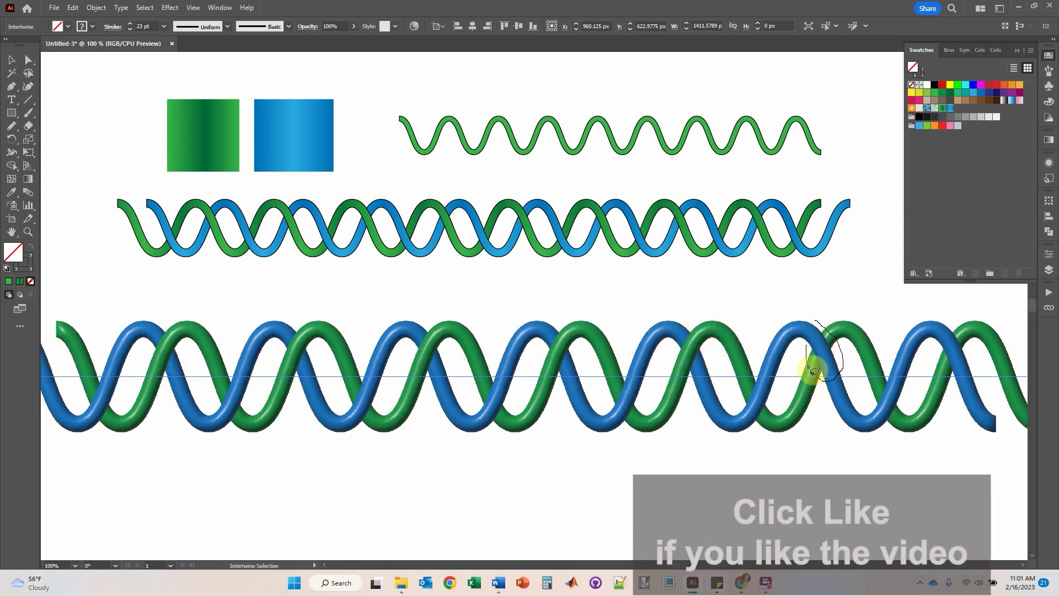
pyautogui.moveTo(955, 329)
pyautogui.mouseDown()
pyautogui.moveTo(970, 375)
pyautogui.moveTo(951, 342)
pyautogui.mouseUp()
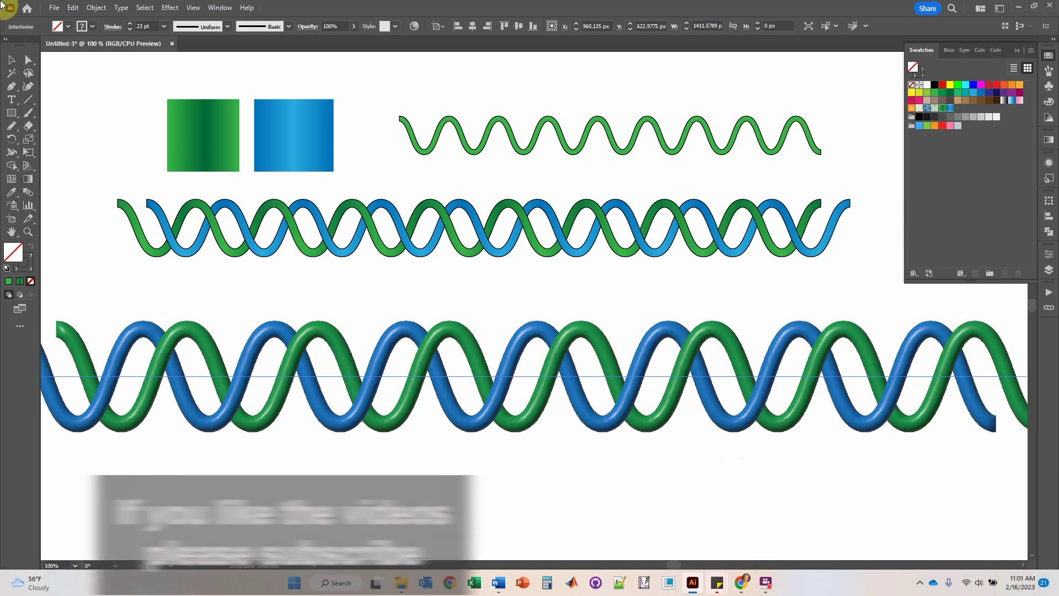
pyautogui.click(11, 59)
pyautogui.click(437, 303)
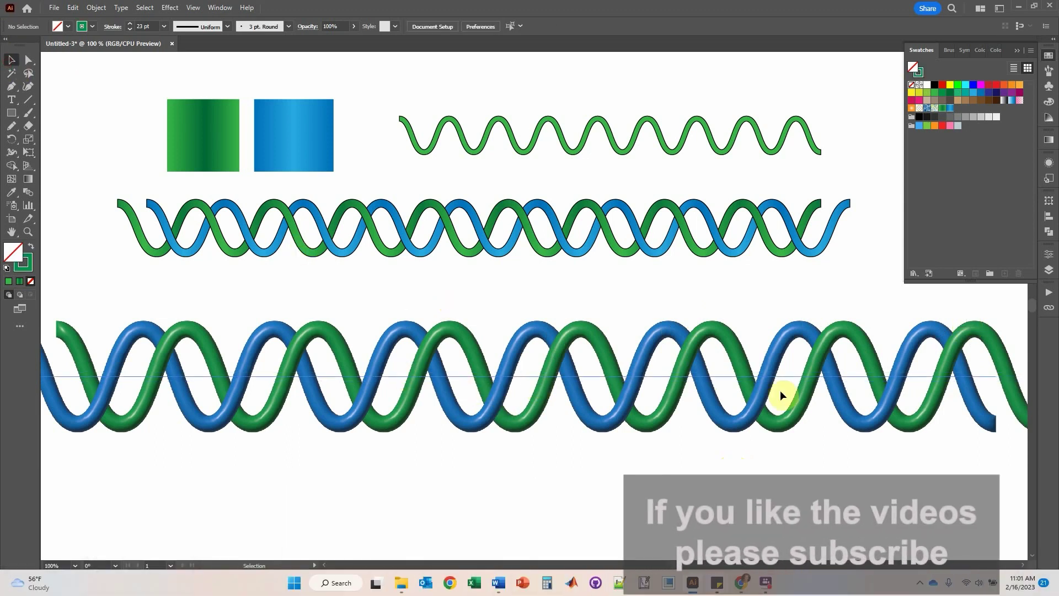